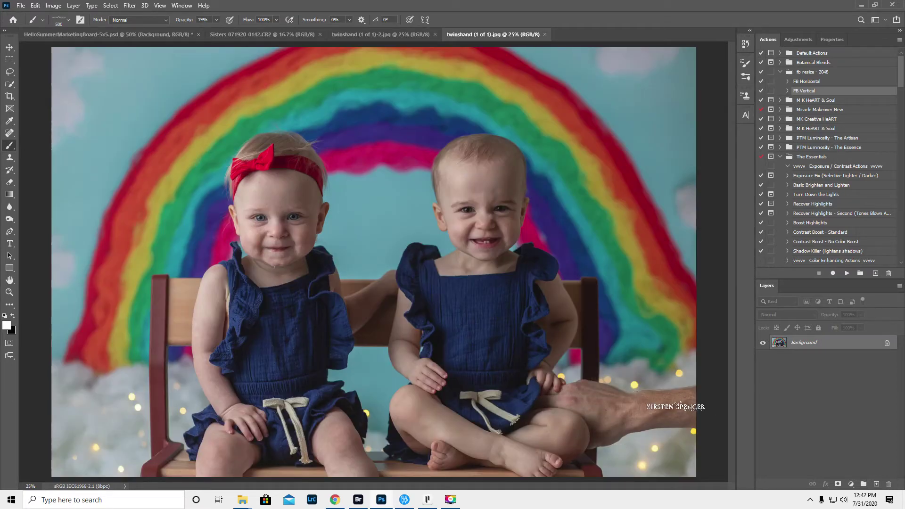
# In twinshand (1 of 1)-2.jpg, lasso the hand-free twin's body, chair side and adjoining background, and copy the selection to a new layer.
pyautogui.click(380, 35)
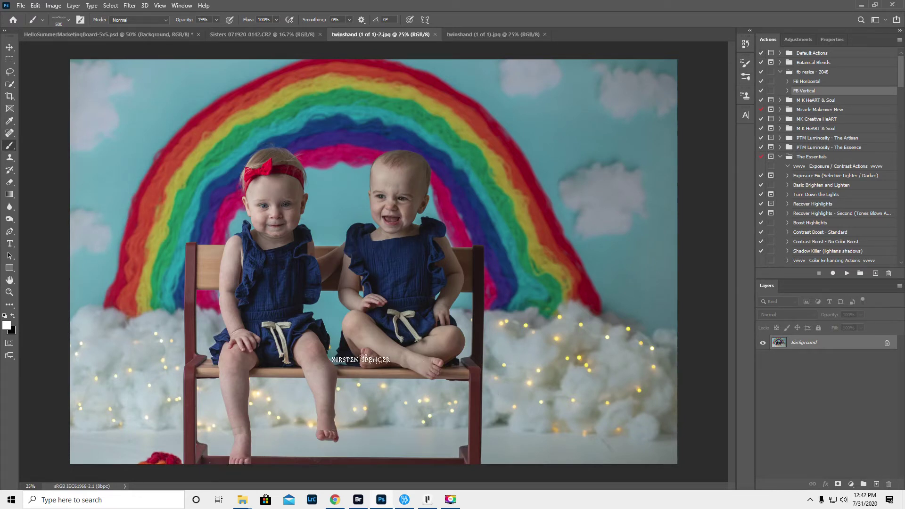
pyautogui.click(493, 33)
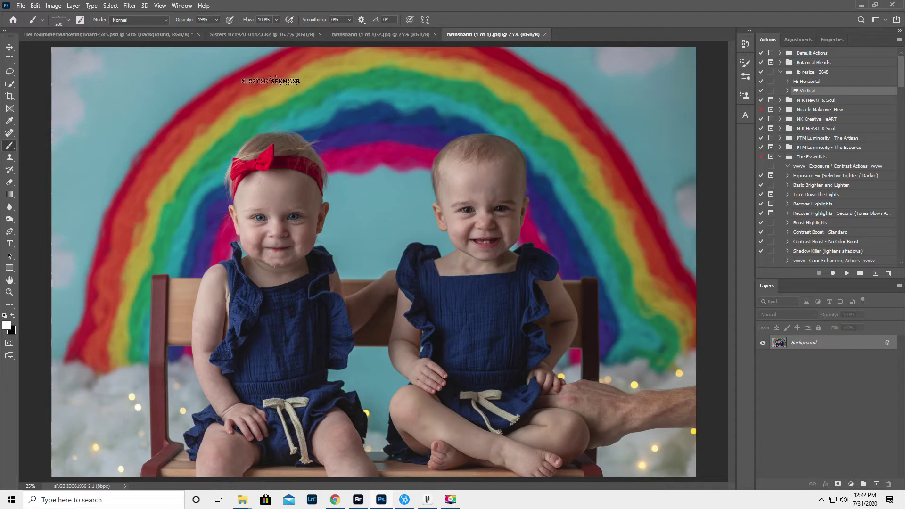
pyautogui.click(375, 34)
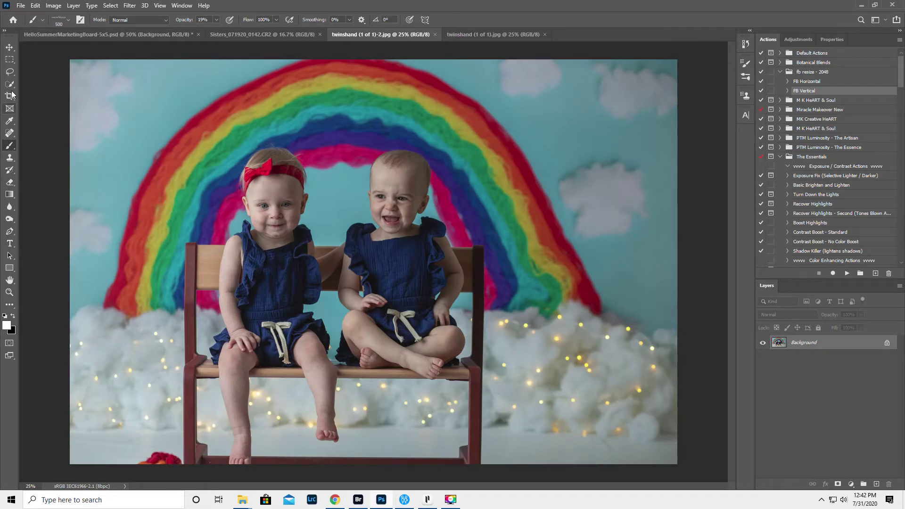
pyautogui.click(10, 72)
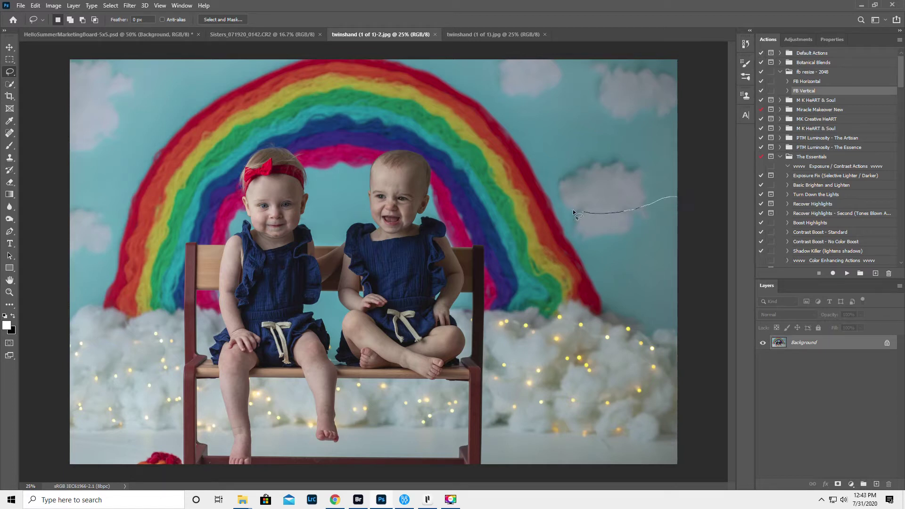
pyautogui.moveTo(423, 211)
pyautogui.mouseDown()
pyautogui.moveTo(368, 271)
pyautogui.moveTo(364, 319)
pyautogui.moveTo(380, 401)
pyautogui.mouseUp()
pyautogui.moveTo(399, 453)
pyautogui.mouseDown()
pyautogui.moveTo(437, 474)
pyautogui.moveTo(501, 486)
pyautogui.moveTo(655, 502)
pyautogui.moveTo(687, 492)
pyautogui.moveTo(708, 383)
pyautogui.moveTo(699, 196)
pyautogui.mouseUp()
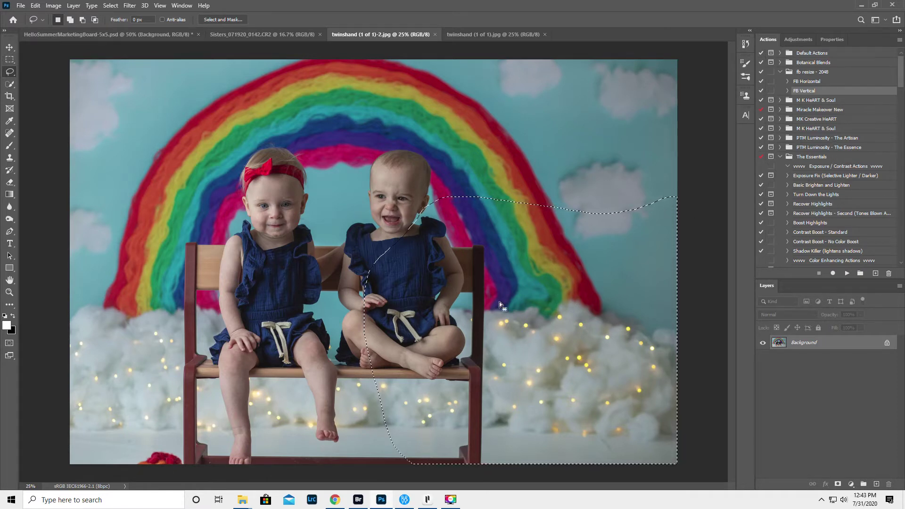
pyautogui.rightClick(553, 296)
pyautogui.click(572, 359)
# Move the copied layer into the twinshand (1 of 1).jpg document, over the twin held by the adult's hand.
pyautogui.click(9, 47)
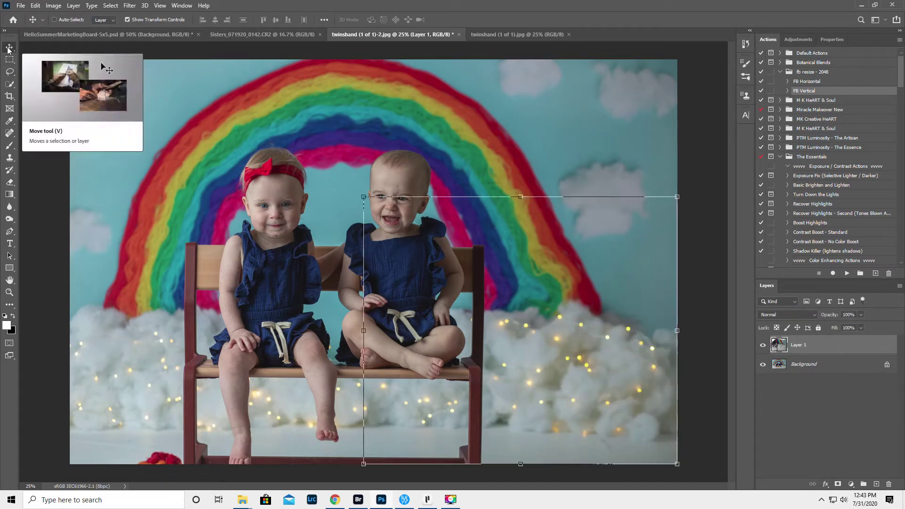
pyautogui.moveTo(547, 309); pyautogui.dragTo(553, 44)
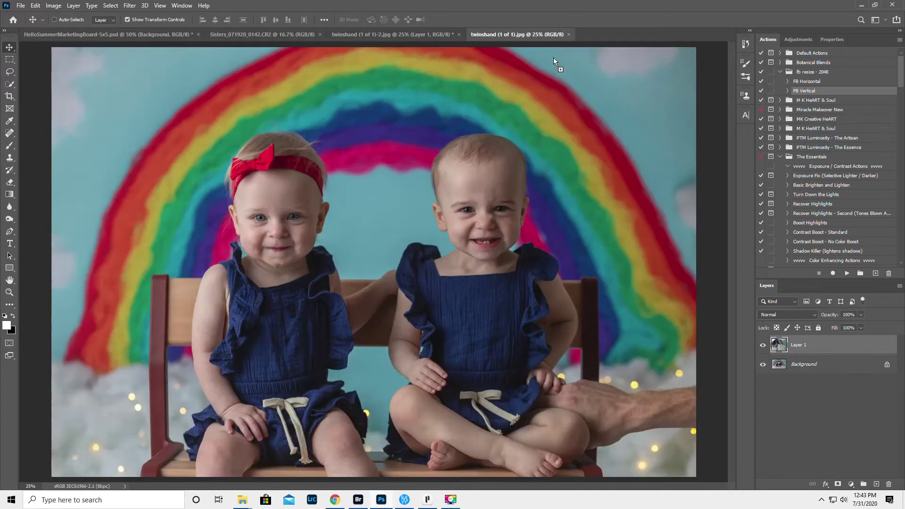
pyautogui.moveTo(620, 380); pyautogui.dragTo(620, 380)
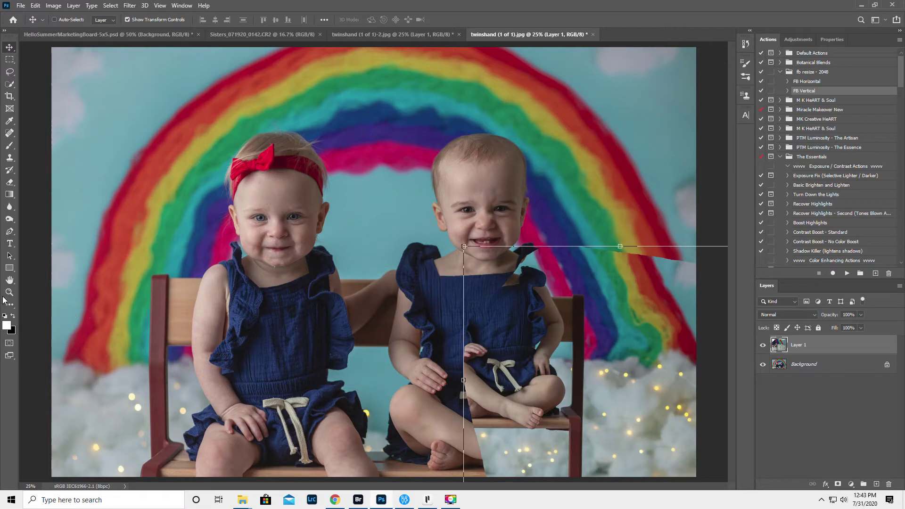
# Set the copied layer's opacity to 50% for aligning it with the photo below.
pyautogui.click(9, 292)
pyautogui.click(620, 387)
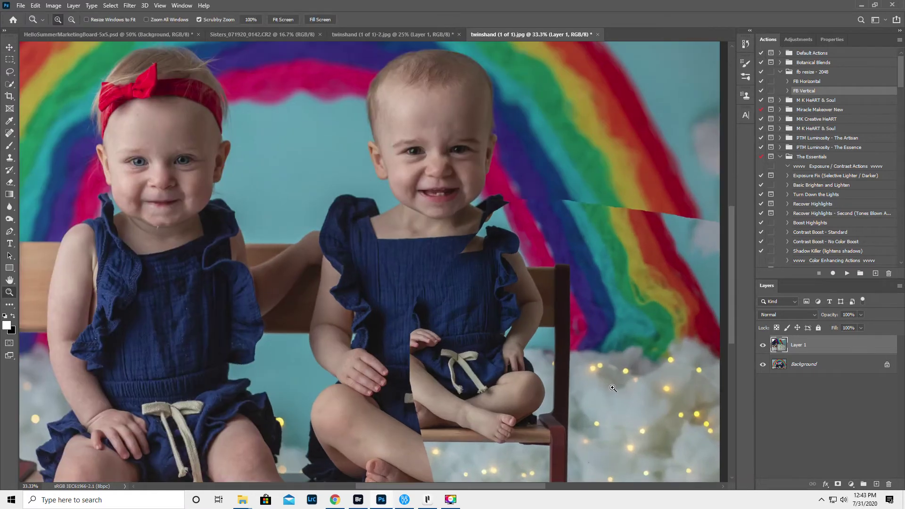
pyautogui.scroll(-2, 612, 388)
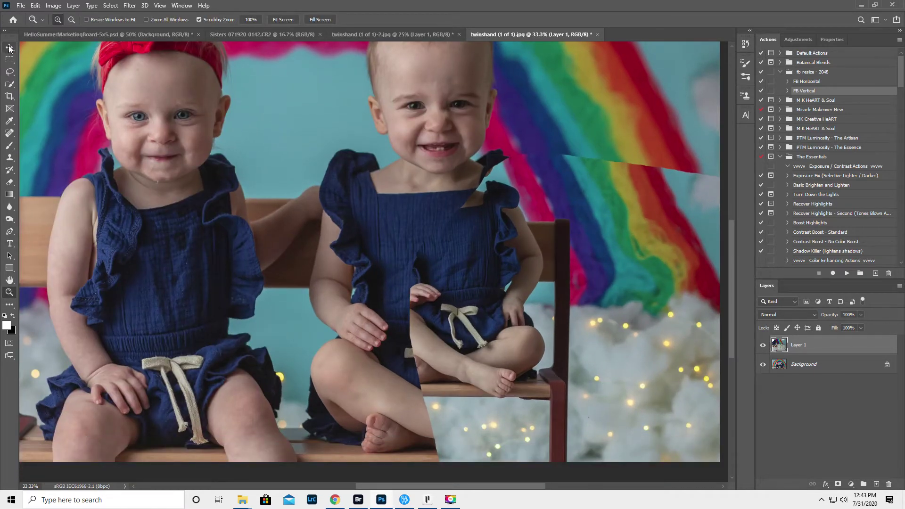
pyautogui.click(10, 47)
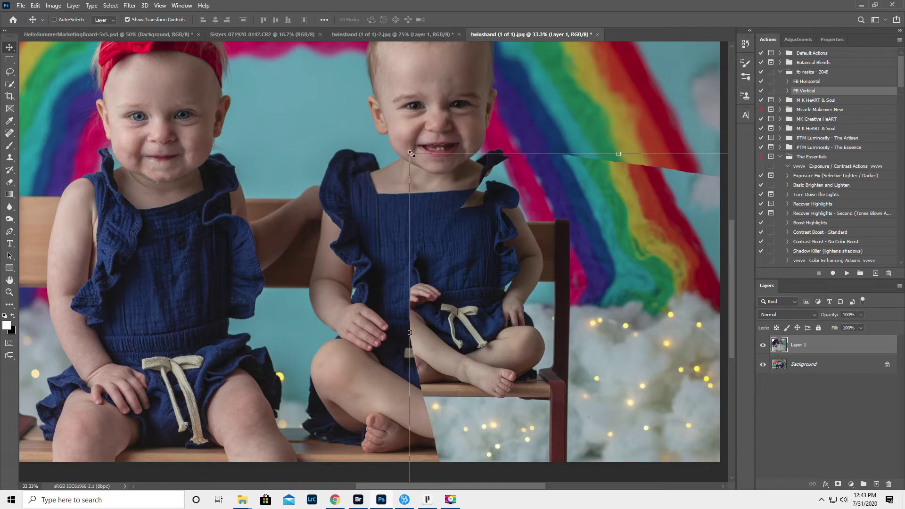
pyautogui.moveTo(832, 318); pyautogui.dragTo(805, 325)
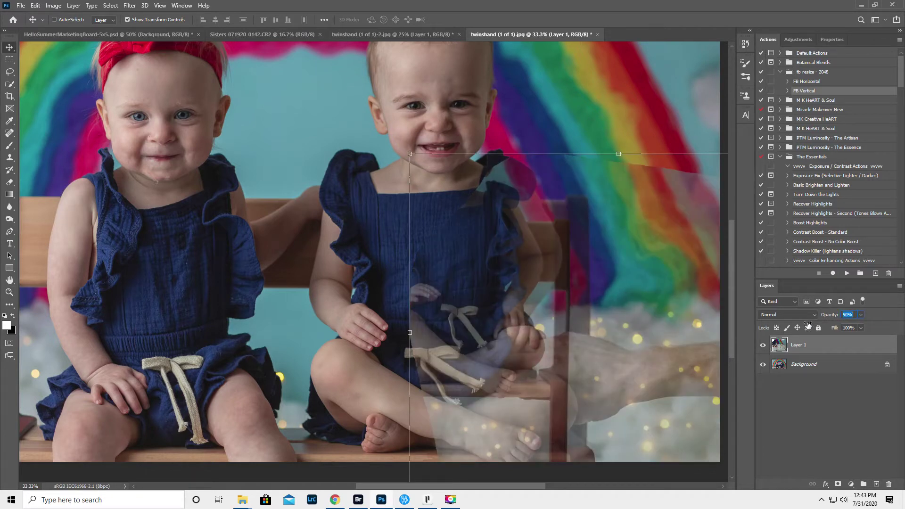
# Enlarge and reposition the semi-transparent layer so the twin's body and legs match the size of the twin below.
pyautogui.moveTo(569, 319); pyautogui.dragTo(625, 304)
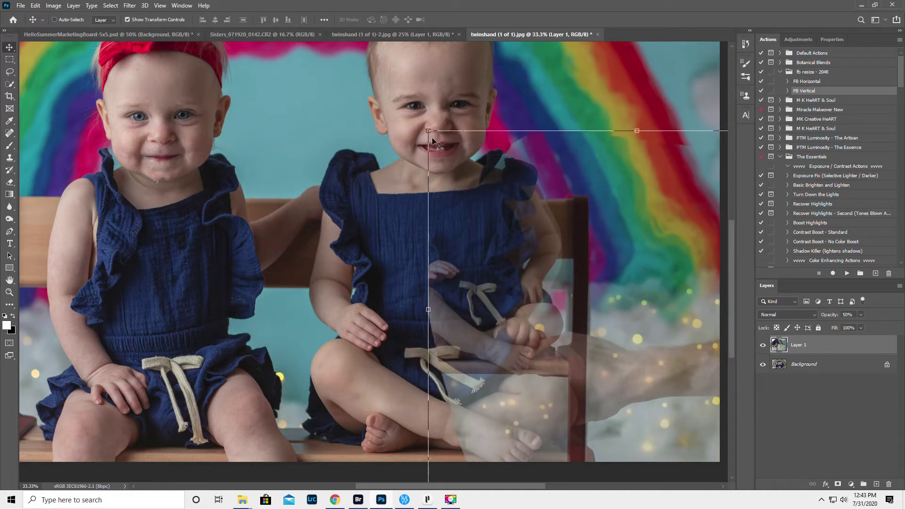
pyautogui.moveTo(427, 130); pyautogui.dragTo(329, 109)
pyautogui.moveTo(490, 236); pyautogui.dragTo(526, 278)
pyautogui.moveTo(398, 118); pyautogui.dragTo(302, 47)
pyautogui.moveTo(449, 238); pyautogui.dragTo(507, 300)
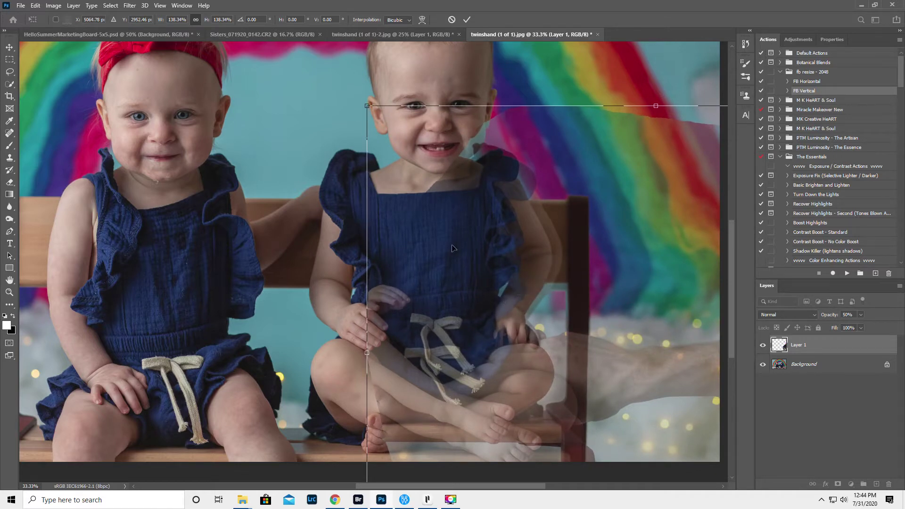
pyautogui.moveTo(367, 106); pyautogui.dragTo(307, 56)
pyautogui.moveTo(465, 292); pyautogui.dragTo(527, 348)
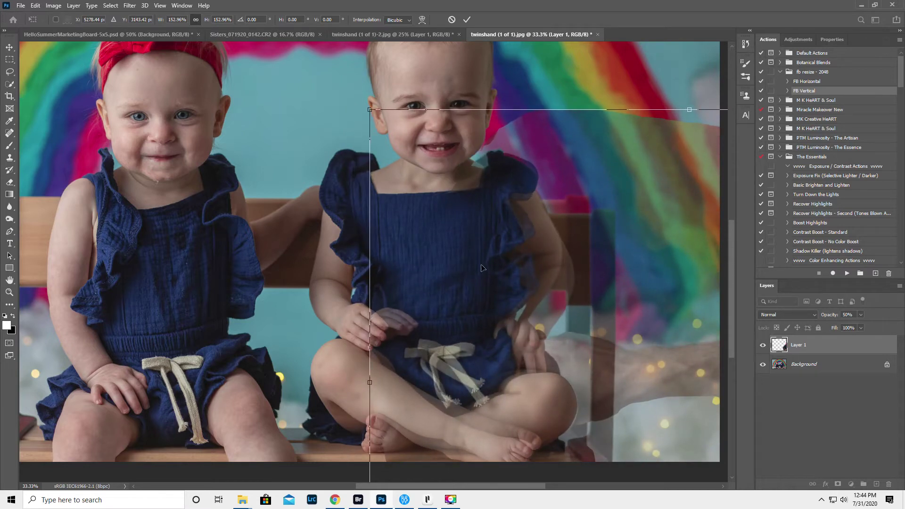
pyautogui.moveTo(370, 110); pyautogui.dragTo(315, 63)
pyautogui.moveTo(497, 275); pyautogui.dragTo(534, 294)
pyautogui.press('Return')
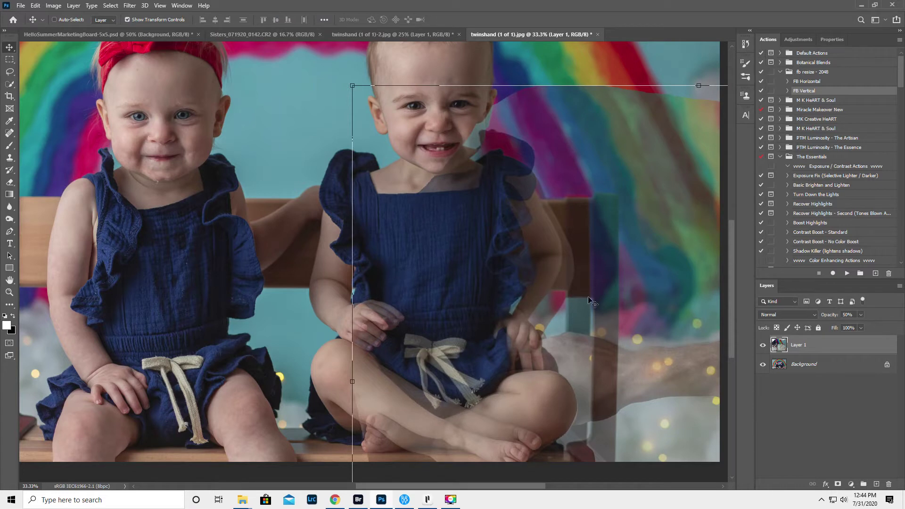
# Rotate the layer about -0.8°, align its chair post with the one below, and restore its opacity to 100%.
pyautogui.click(10, 293)
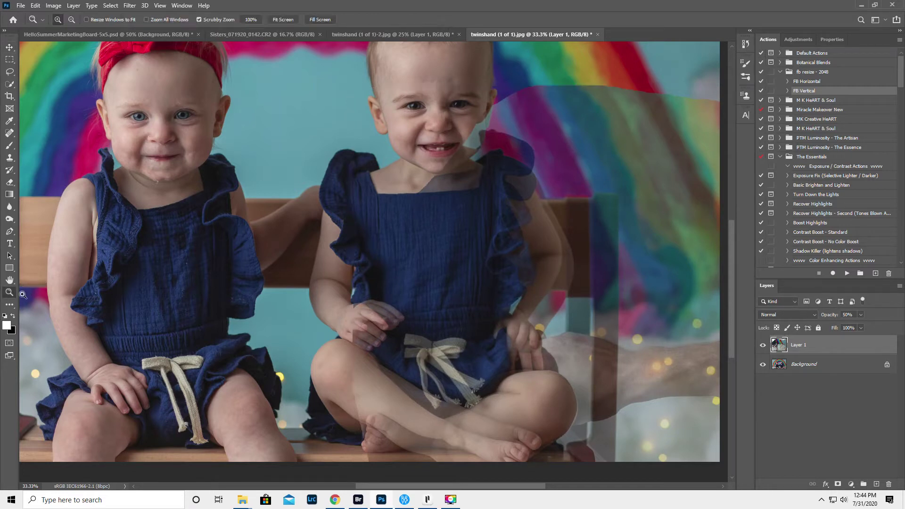
pyautogui.keyDown('alt'); pyautogui.click(450, 289); pyautogui.keyUp('alt')
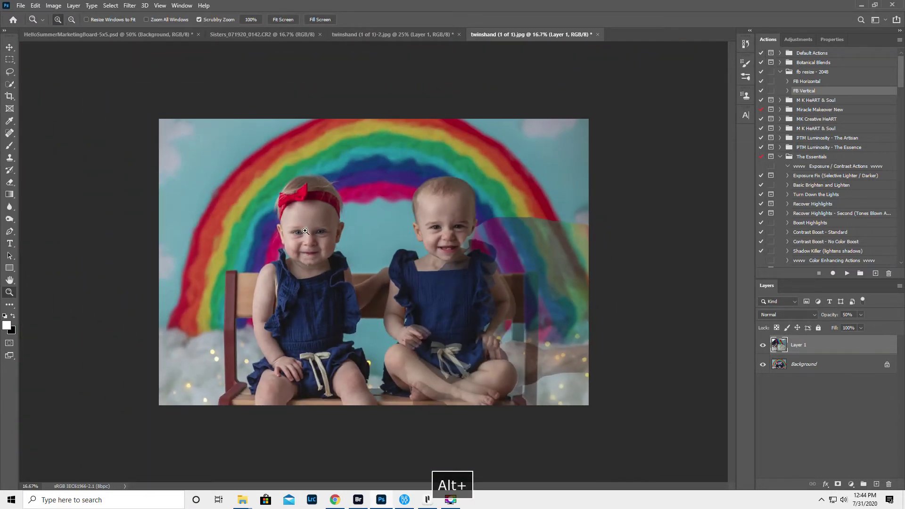
pyautogui.click(9, 47)
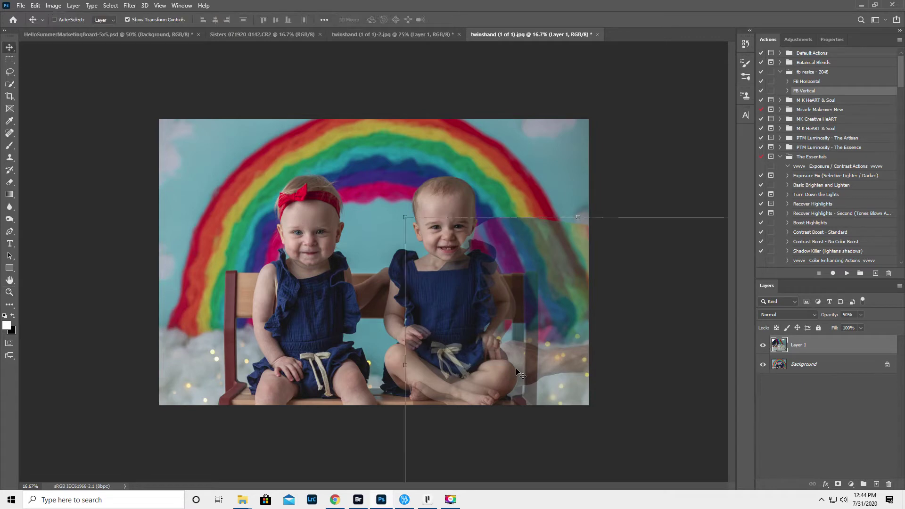
pyautogui.moveTo(558, 373); pyautogui.dragTo(563, 362)
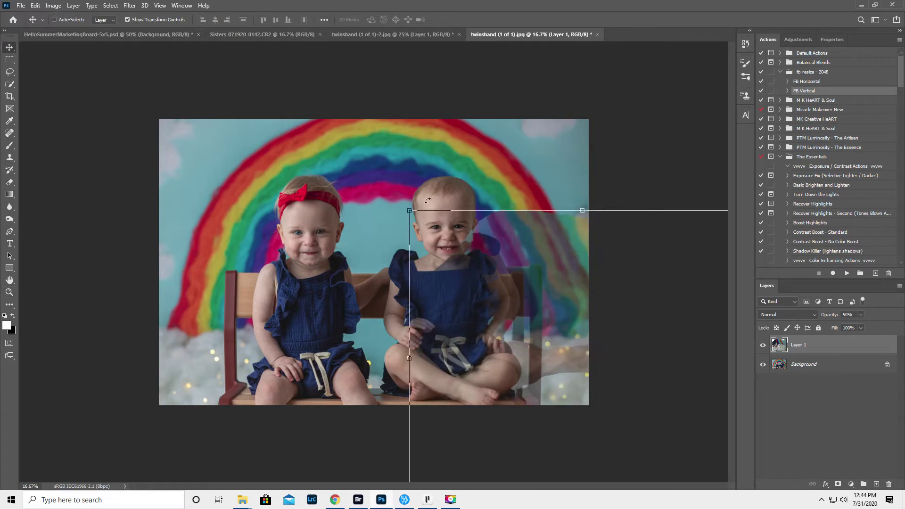
pyautogui.moveTo(399, 199); pyautogui.dragTo(393, 202)
pyautogui.moveTo(487, 342); pyautogui.dragTo(485, 336)
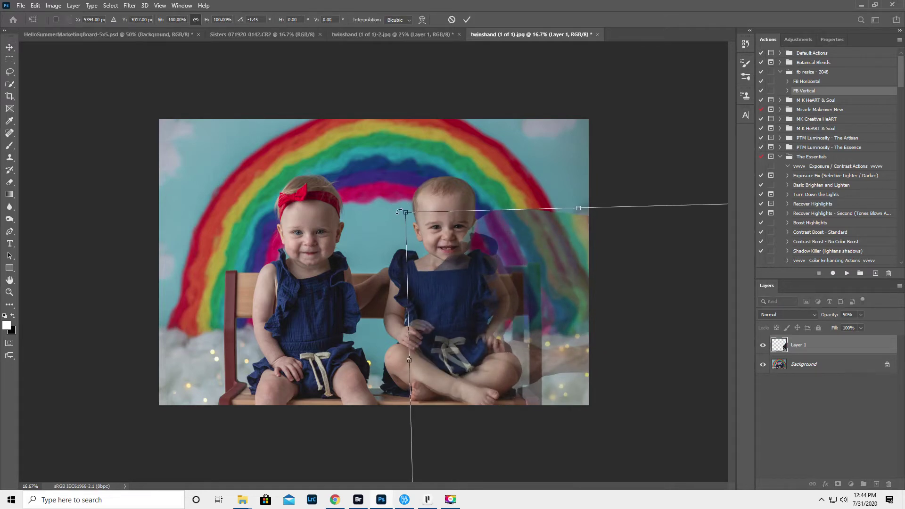
pyautogui.moveTo(400, 207); pyautogui.dragTo(398, 202)
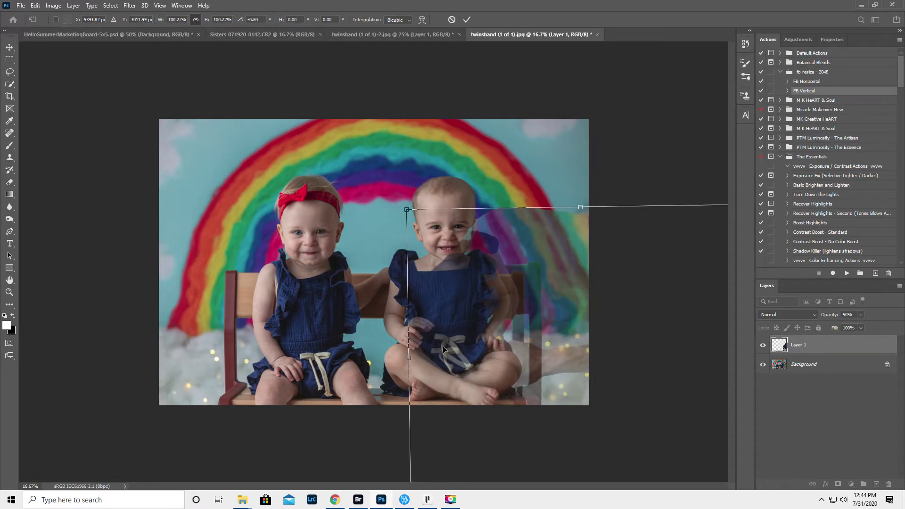
pyautogui.moveTo(500, 394); pyautogui.dragTo(484, 403)
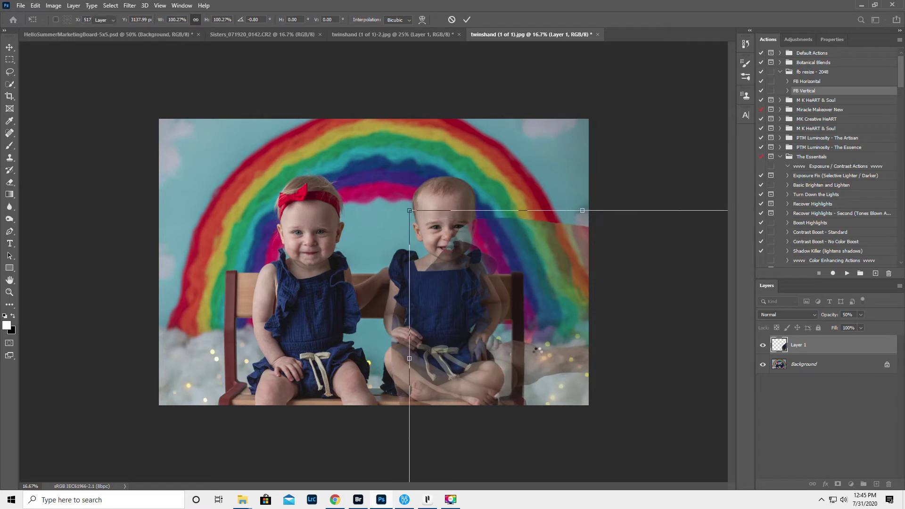
pyautogui.press('Return')
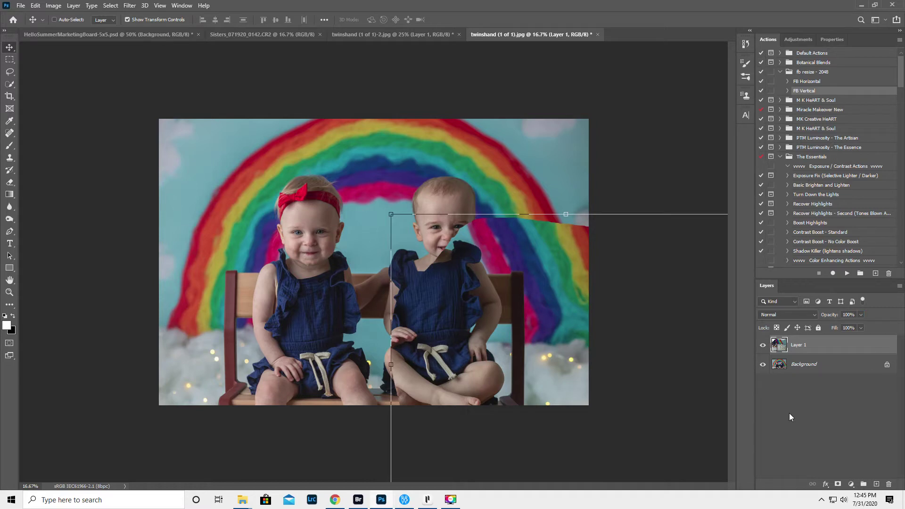
# Add a layer mask to the copied layer and invert it to black.
pyautogui.click(838, 484)
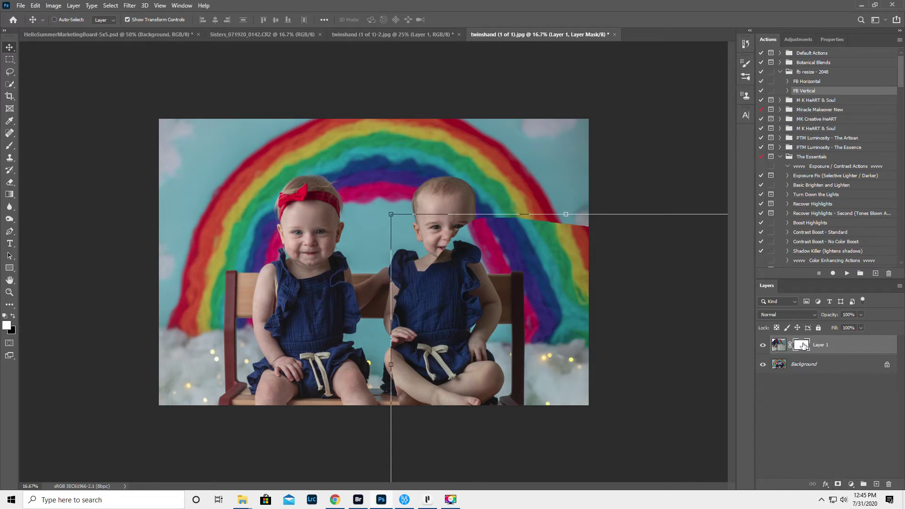
pyautogui.hotkey('ctrl', 'i')
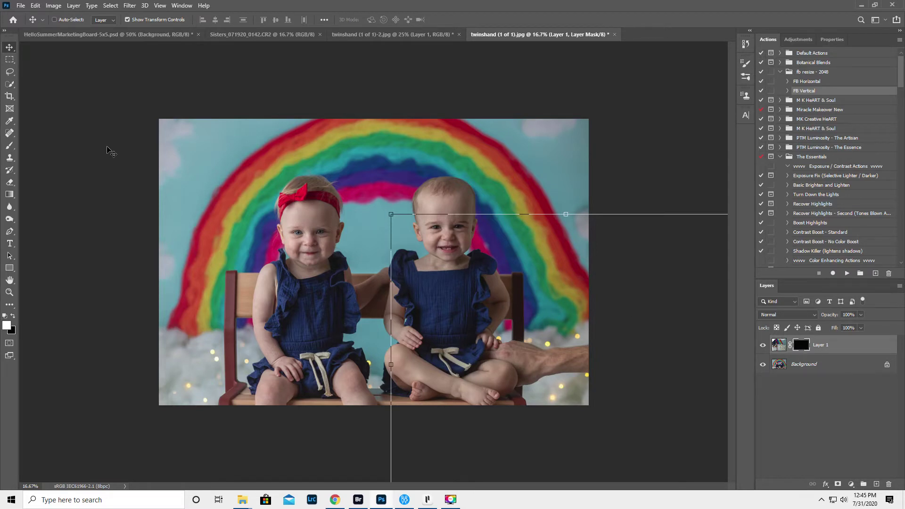
# Choose a soft round brush with 0% hardness for painting on the mask.
pyautogui.click(10, 146)
pyautogui.rightClick(267, 228)
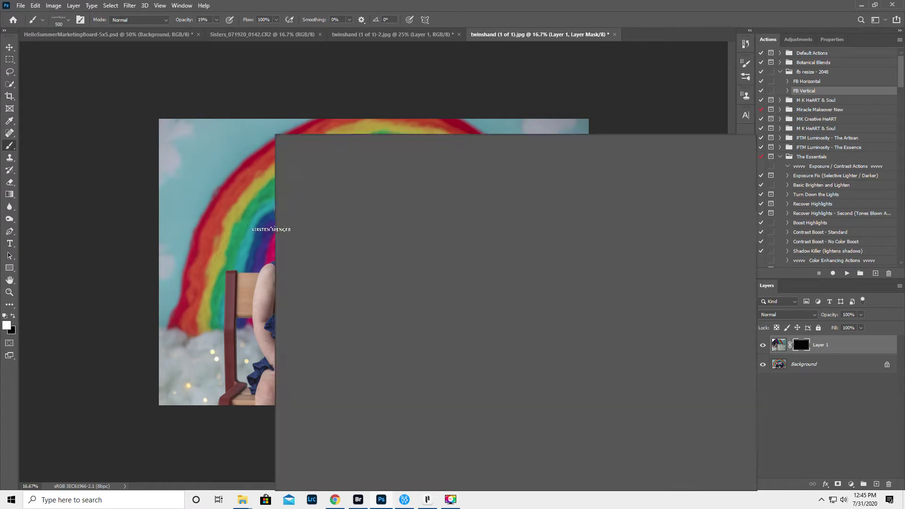
pyautogui.click(318, 201)
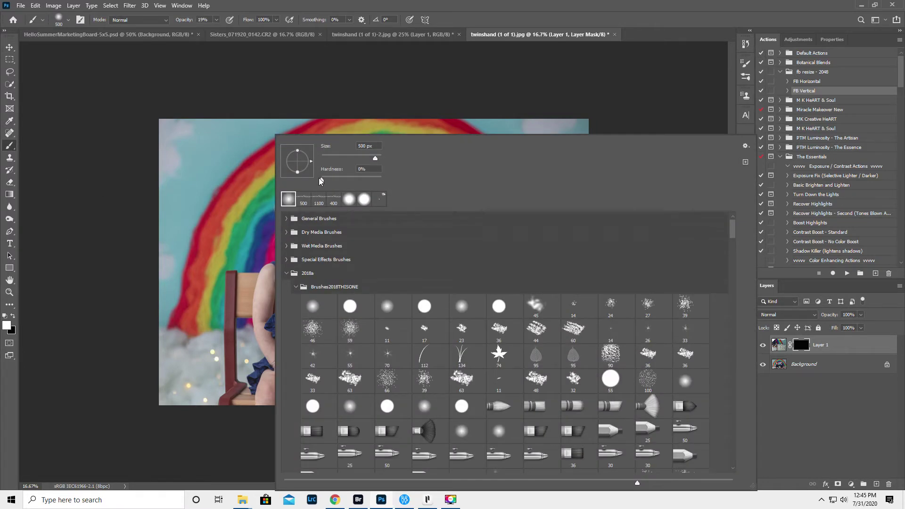
pyautogui.click(320, 181)
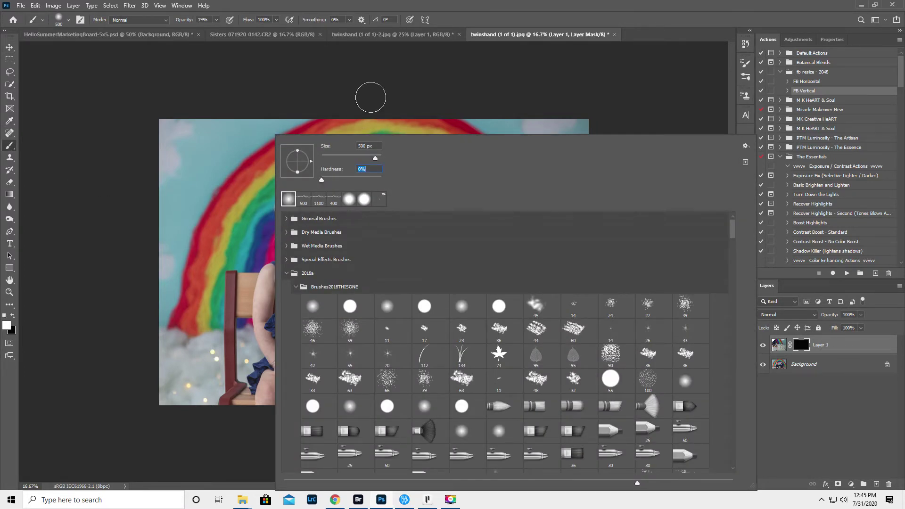
pyautogui.click(375, 8)
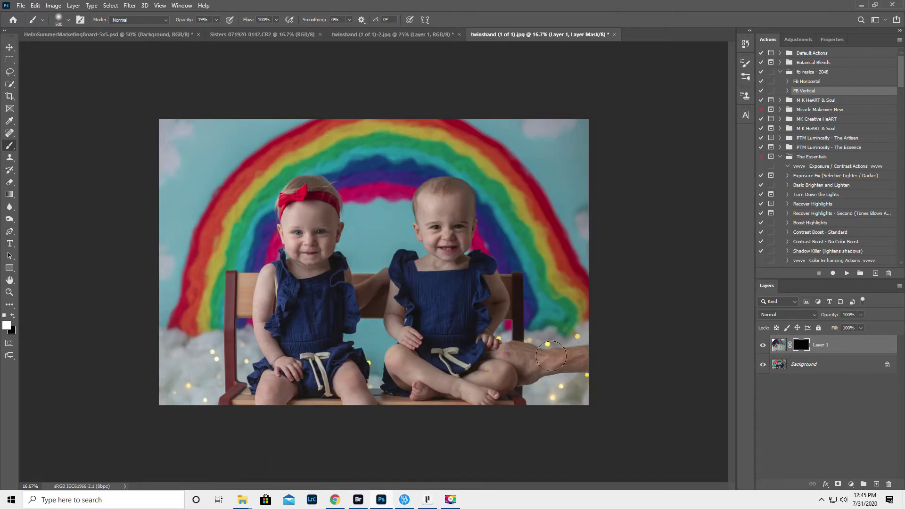
# With a 250 px white brush at 100% opacity, paint on the mask over the adult's forearm to reveal the clean background.
pyautogui.press('[')
pyautogui.press('[')
pyautogui.press('[')
pyautogui.moveTo(184, 22); pyautogui.dragTo(376, 51)
pyautogui.moveTo(567, 373)
pyautogui.mouseDown()
pyautogui.moveTo(563, 354)
pyautogui.moveTo(577, 360)
pyautogui.moveTo(586, 349)
pyautogui.moveTo(582, 366)
pyautogui.moveTo(546, 371)
pyautogui.moveTo(549, 357)
pyautogui.moveTo(522, 348)
pyautogui.moveTo(532, 384)
pyautogui.moveTo(532, 361)
pyautogui.mouseUp()
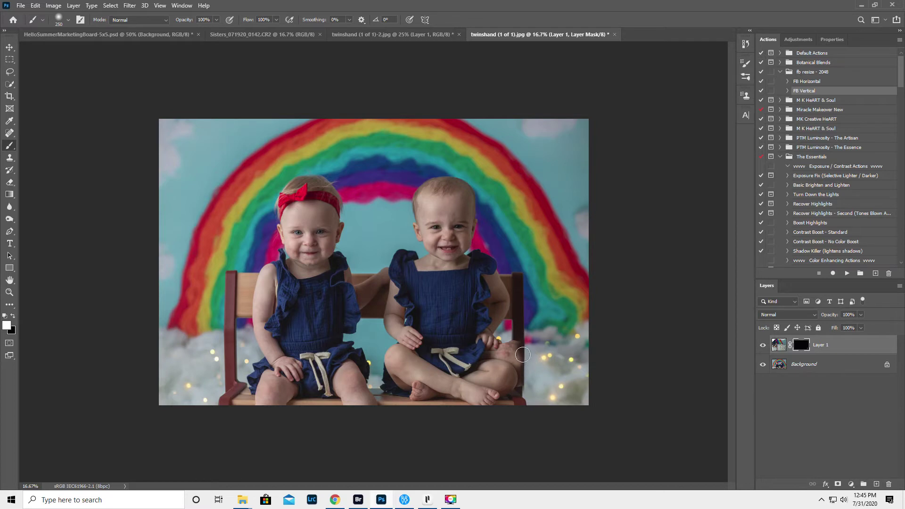
# Reduce the mask brush to 125 px and paint in white around the lower end of the chair's outer post.
pyautogui.click(10, 292)
pyautogui.click(537, 381)
pyautogui.click(538, 381)
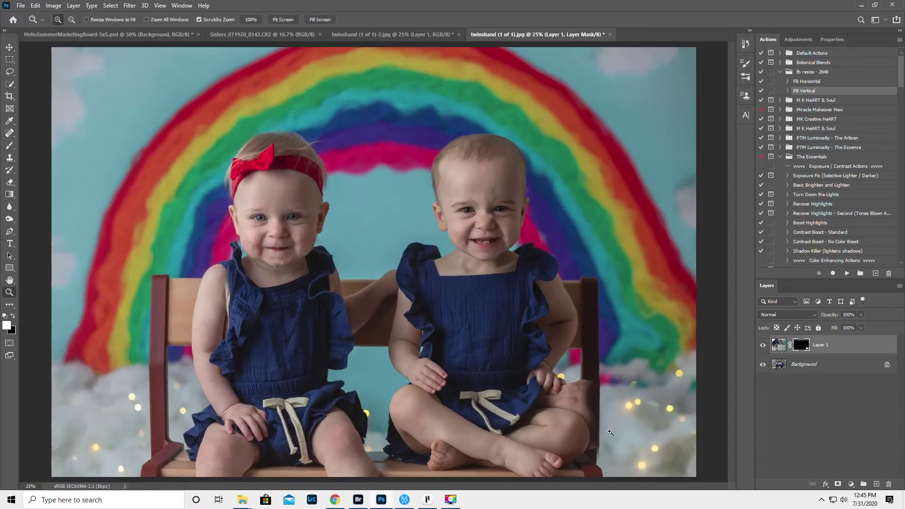
pyautogui.click(606, 428)
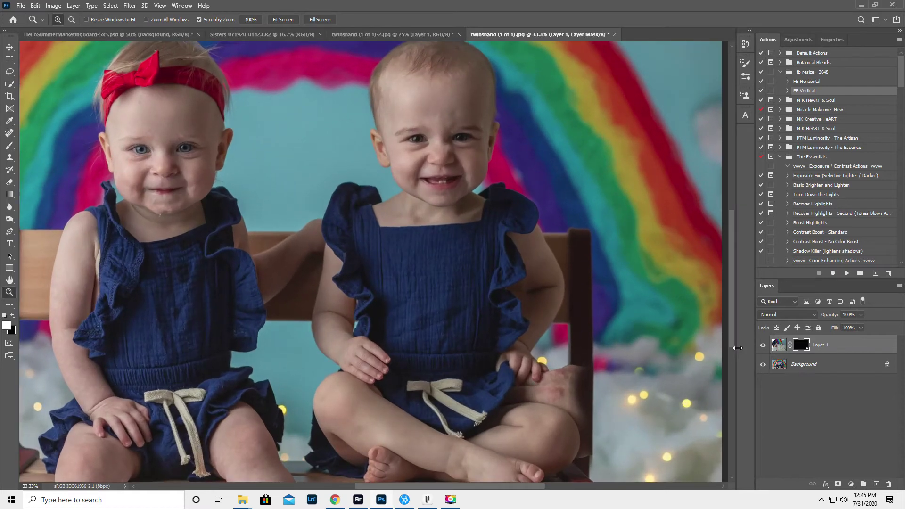
pyautogui.moveTo(731, 333); pyautogui.dragTo(731, 368)
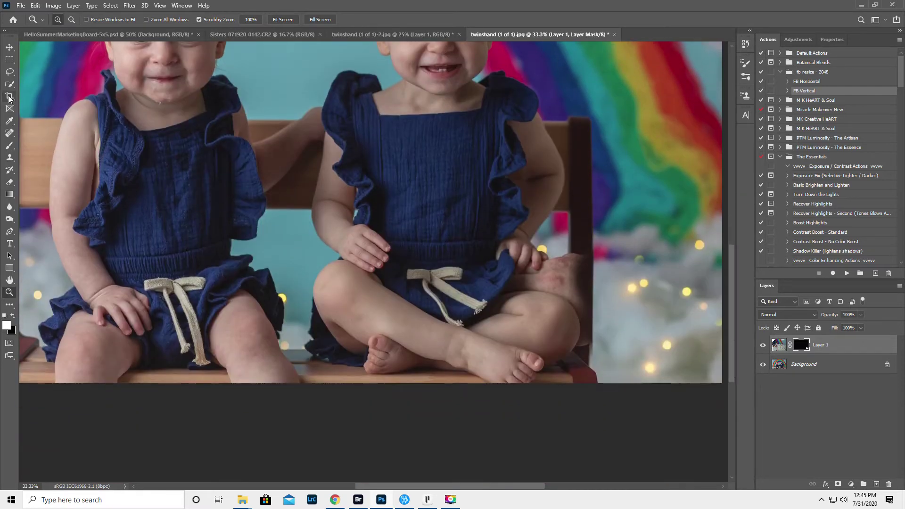
pyautogui.click(9, 146)
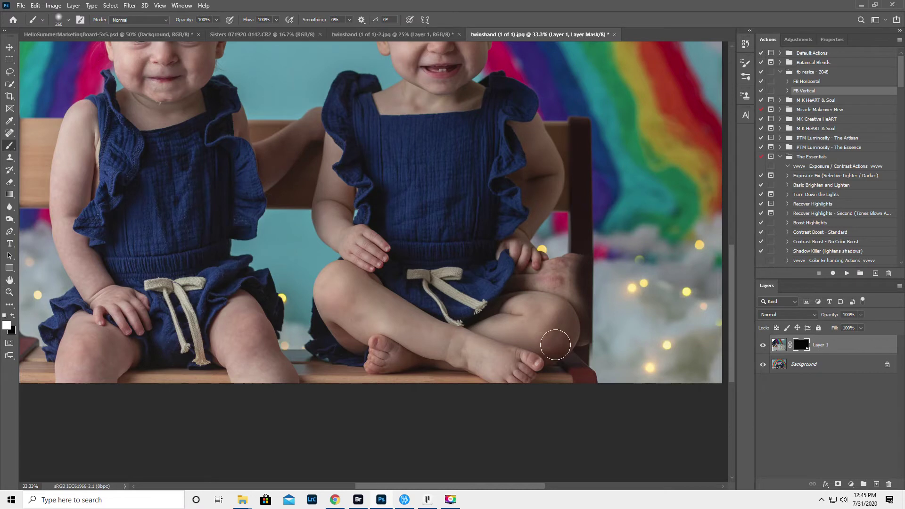
pyautogui.press('[')
pyautogui.press('[')
pyautogui.press('[')
pyautogui.press('[')
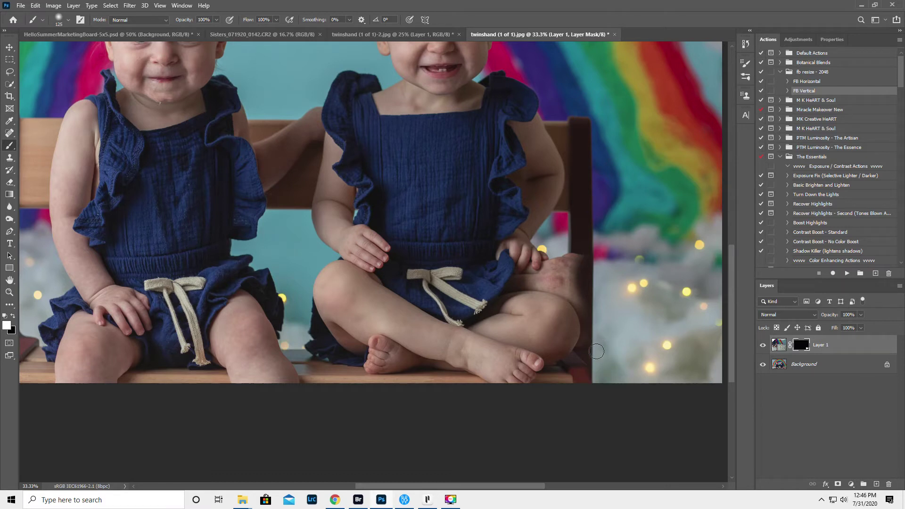
# With a 70 px white brush, paint the mask along the chair post and the gap beside the child's arm to remove more of the hand.
pyautogui.press('[')
pyautogui.press('[')
pyautogui.press('[')
pyautogui.press('[')
pyautogui.moveTo(573, 297)
pyautogui.mouseDown()
pyautogui.moveTo(574, 248)
pyautogui.moveTo(580, 279)
pyautogui.moveTo(580, 252)
pyautogui.moveTo(577, 294)
pyautogui.moveTo(554, 257)
pyautogui.moveTo(559, 270)
pyautogui.moveTo(564, 230)
pyautogui.moveTo(559, 259)
pyautogui.moveTo(554, 240)
pyautogui.moveTo(549, 247)
pyautogui.moveTo(563, 218)
pyautogui.mouseUp()
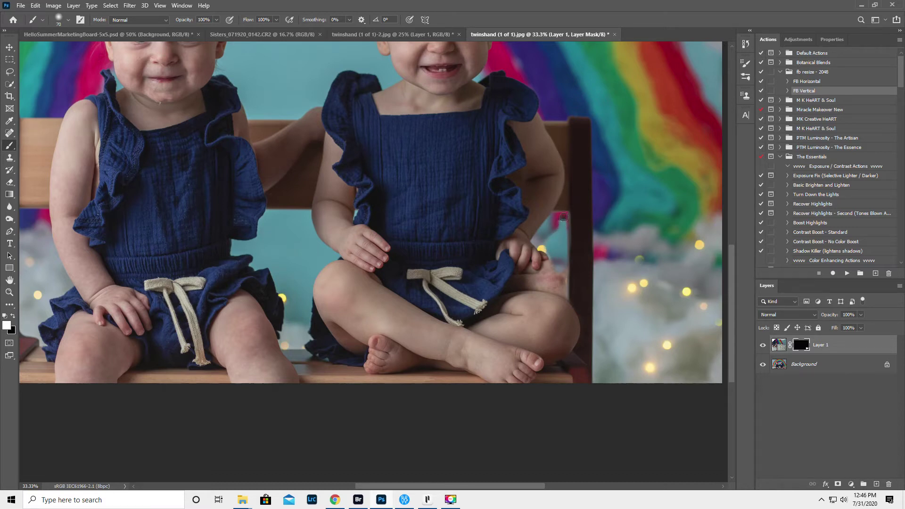
pyautogui.moveTo(555, 224); pyautogui.dragTo(551, 237)
# Scale the masked layer to 97.44% and shift it so its chair post lines up with the one below.
pyautogui.click(9, 47)
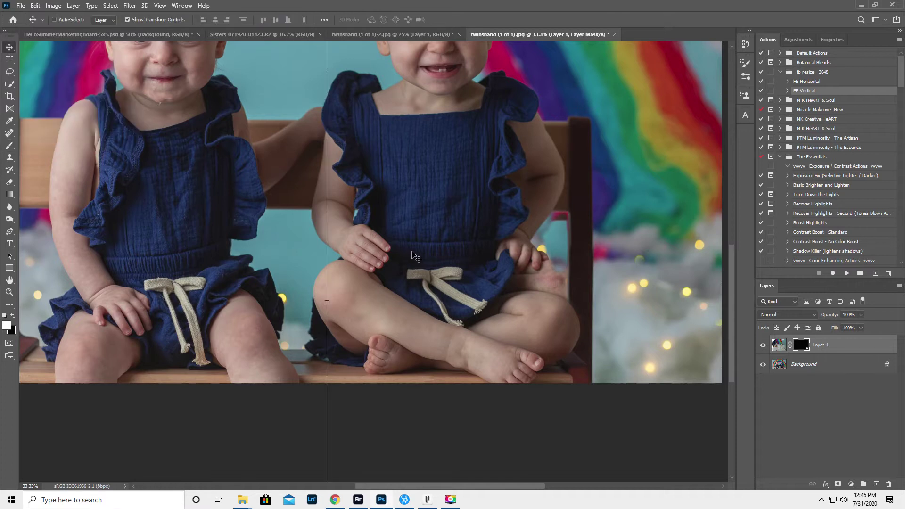
pyautogui.moveTo(452, 281); pyautogui.dragTo(449, 267)
pyautogui.moveTo(328, 294); pyautogui.dragTo(346, 295)
pyautogui.moveTo(522, 314); pyautogui.dragTo(508, 312)
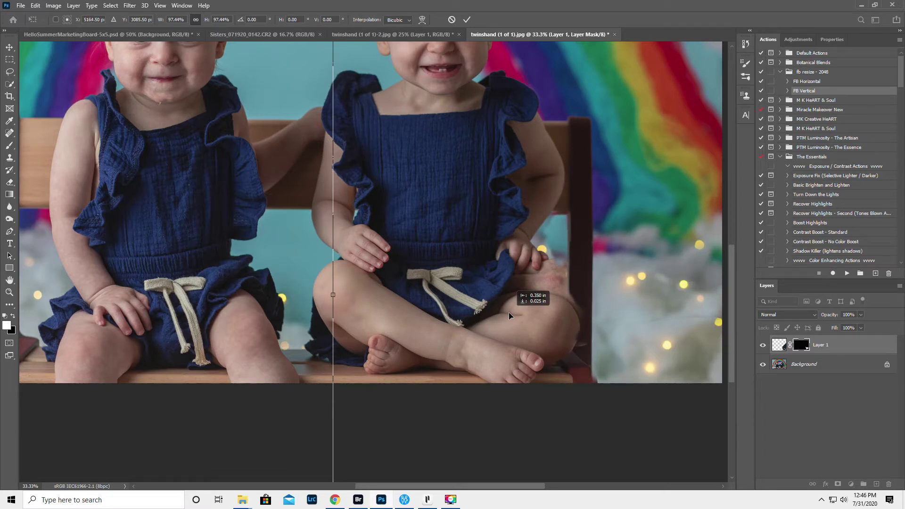
pyautogui.press('Return')
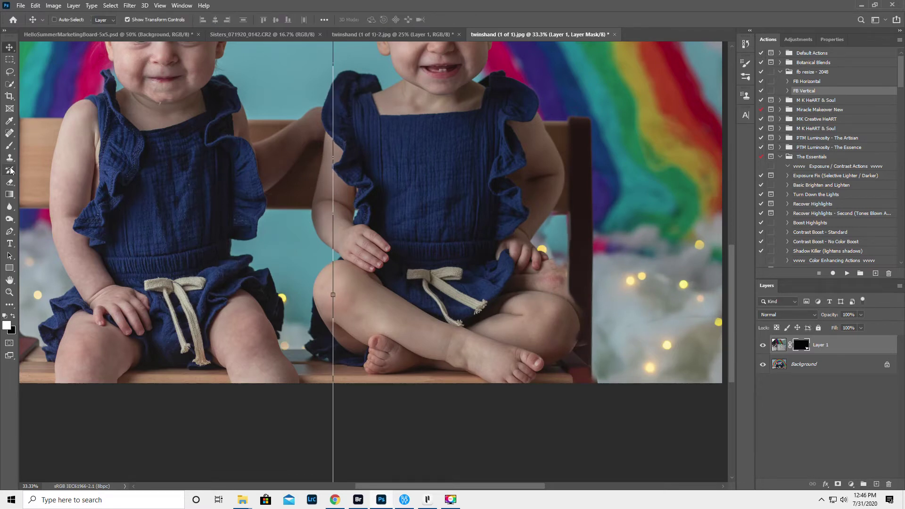
# Alternate black and white with the 70 px brush on the mask to clean up the chair post and hide the hand beside it.
pyautogui.click(9, 147)
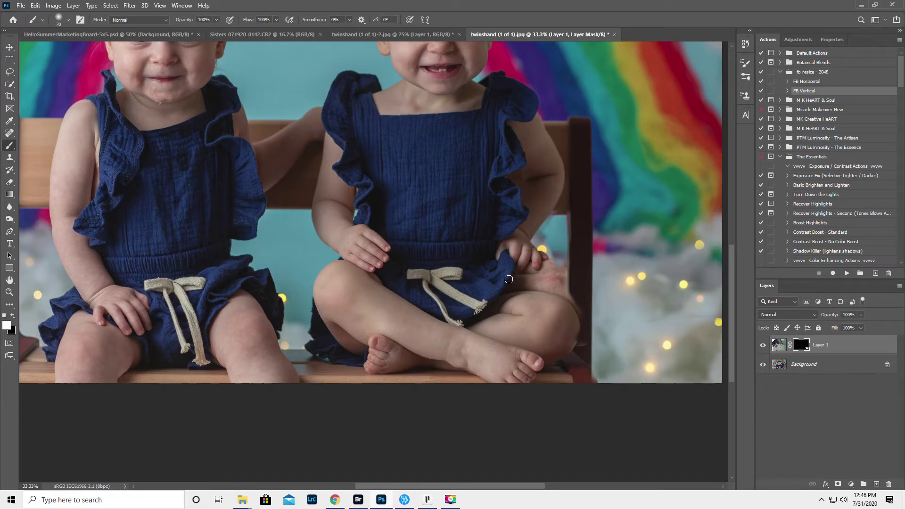
pyautogui.press('x')
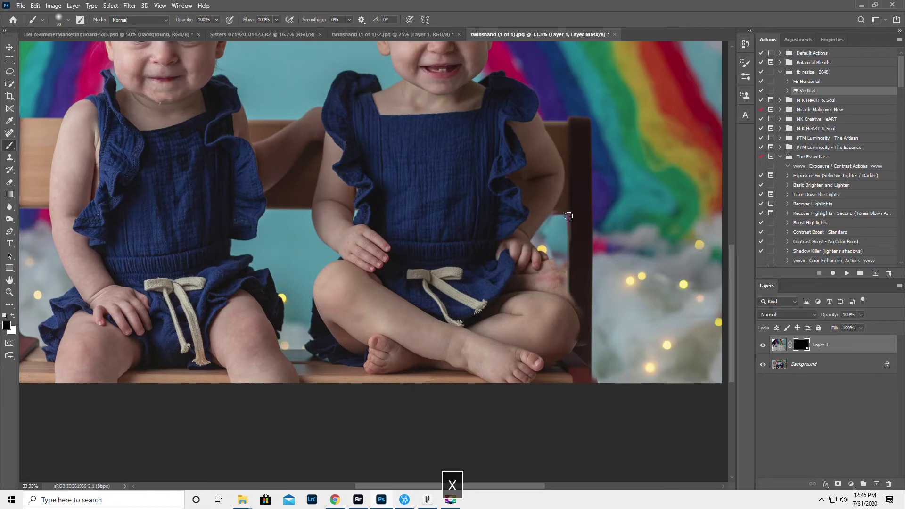
pyautogui.press('x')
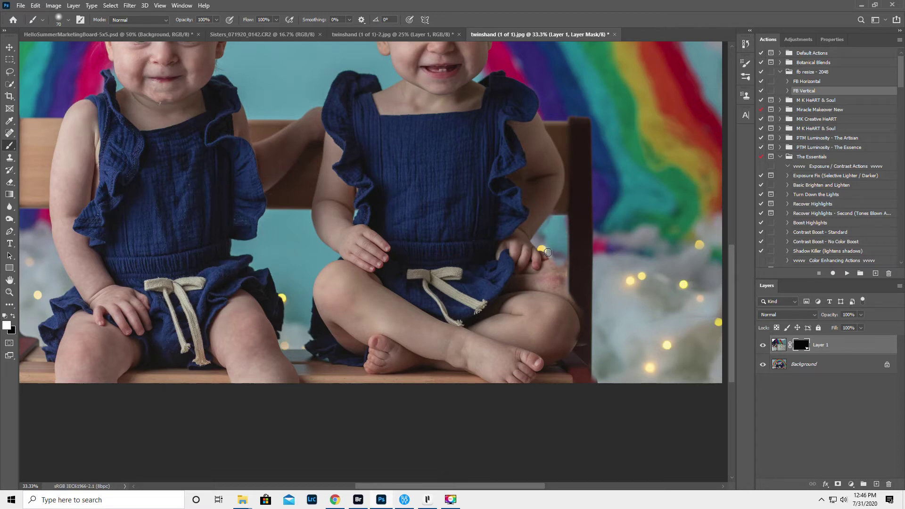
pyautogui.moveTo(553, 264)
pyautogui.mouseDown()
pyautogui.moveTo(559, 292)
pyautogui.moveTo(582, 315)
pyautogui.moveTo(561, 265)
pyautogui.moveTo(555, 275)
pyautogui.mouseUp()
pyautogui.press('x')
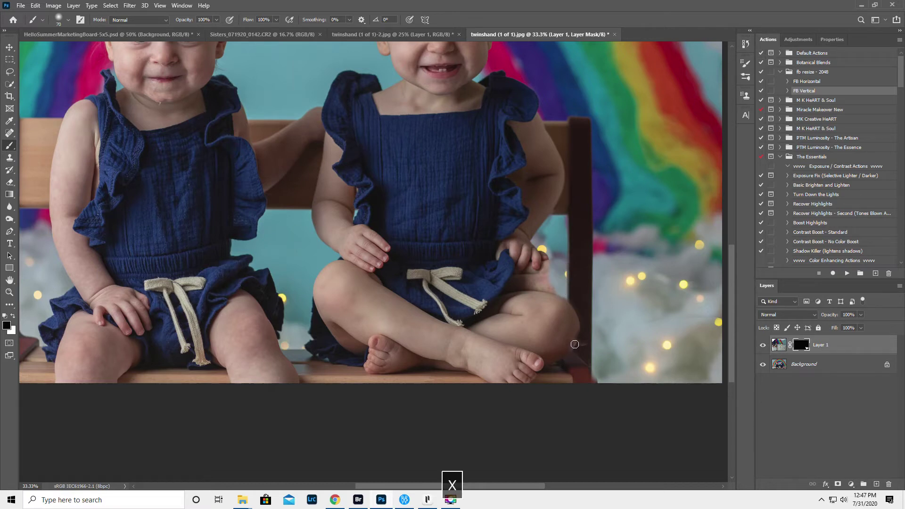
pyautogui.press('x')
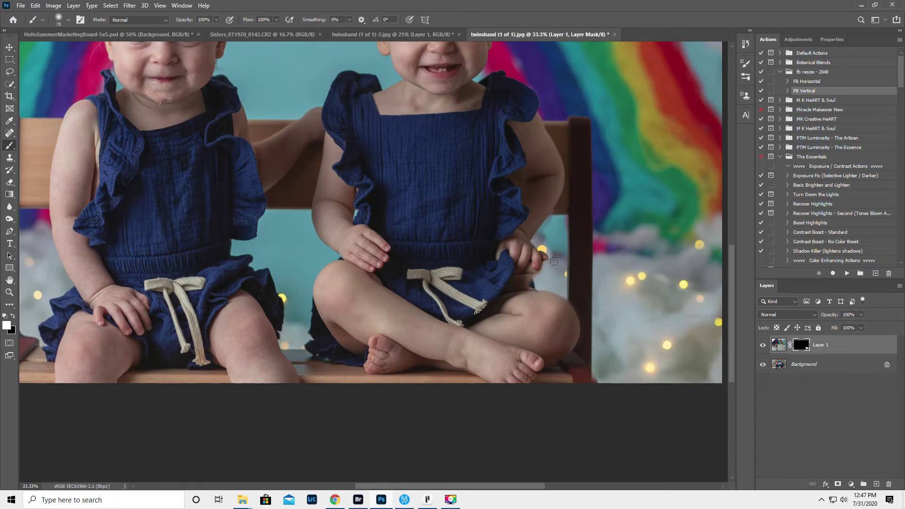
# Paint the mask white over the hand beneath the child's fingers, then black to restore the original there, and compare with the layer hidden.
pyautogui.moveTo(531, 273); pyautogui.dragTo(517, 280)
pyautogui.moveTo(540, 287)
pyautogui.mouseDown()
pyautogui.moveTo(505, 285)
pyautogui.moveTo(513, 285)
pyautogui.mouseUp()
pyautogui.press('x')
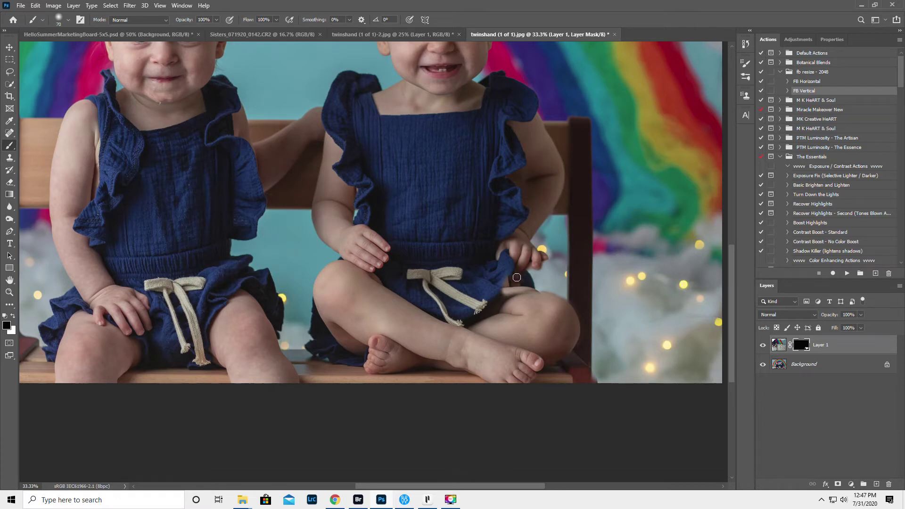
pyautogui.moveTo(515, 283)
pyautogui.mouseDown()
pyautogui.moveTo(504, 288)
pyautogui.moveTo(529, 286)
pyautogui.mouseUp()
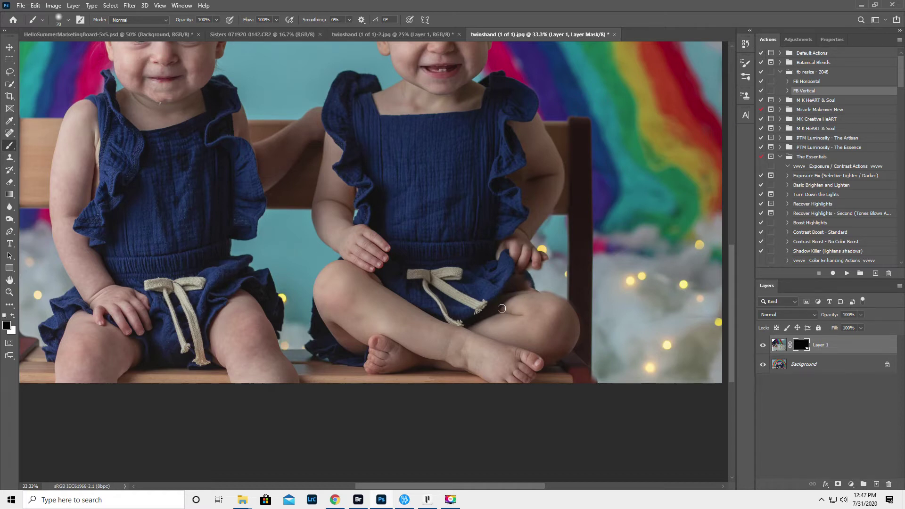
pyautogui.click(762, 345)
pyautogui.click(762, 346)
# Refine the mask around the child's wrist, fingers and knee, alternating white and black paint.
pyautogui.press('x')
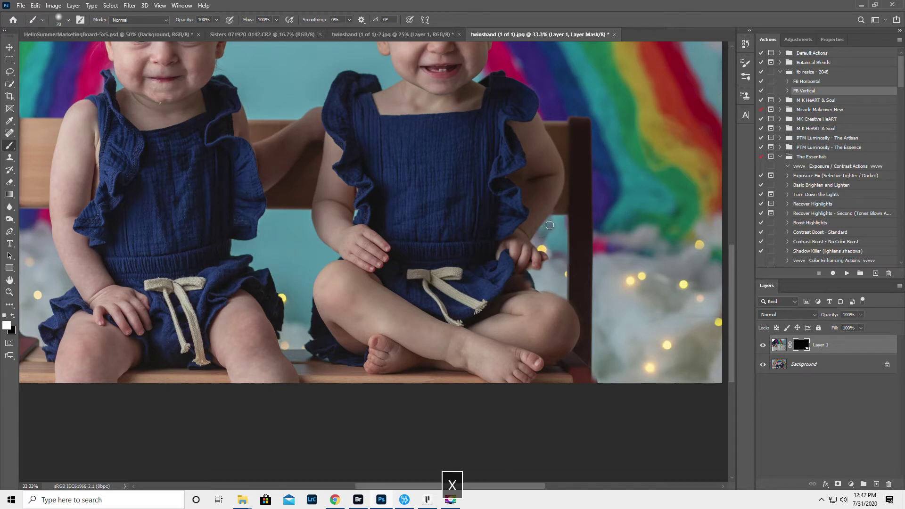
pyautogui.click(539, 243)
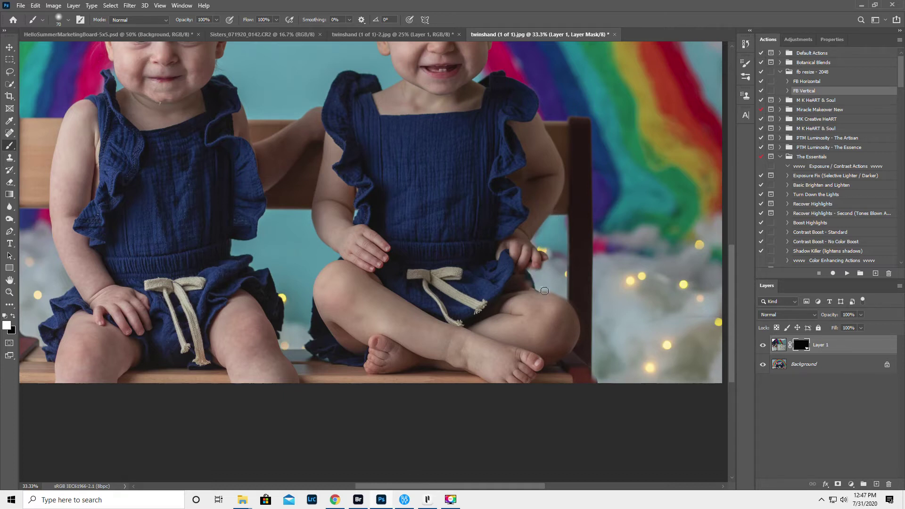
pyautogui.press('x')
pyautogui.press('x')
pyautogui.press('x')
pyautogui.press('x')
# Reduce the white mask brush to 15 px and trim the stray fingertip beside the child's hand.
pyautogui.click(9, 292)
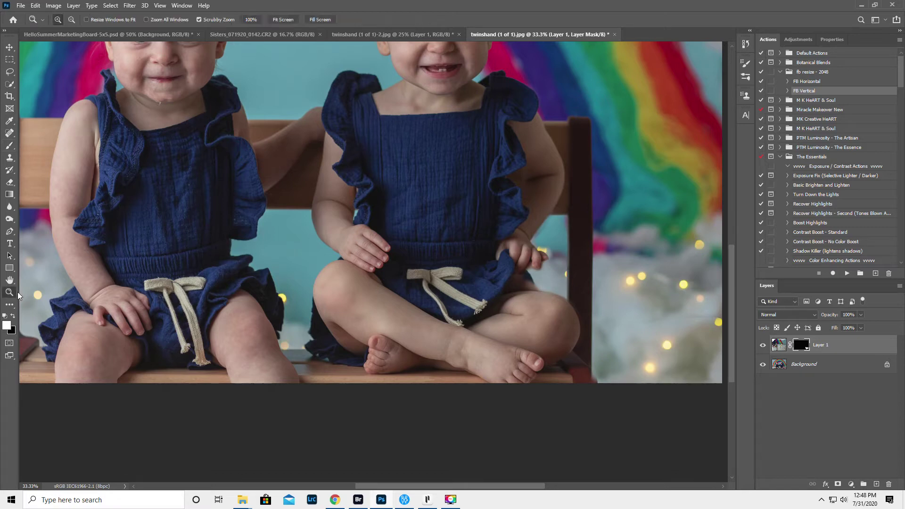
pyautogui.click(529, 267)
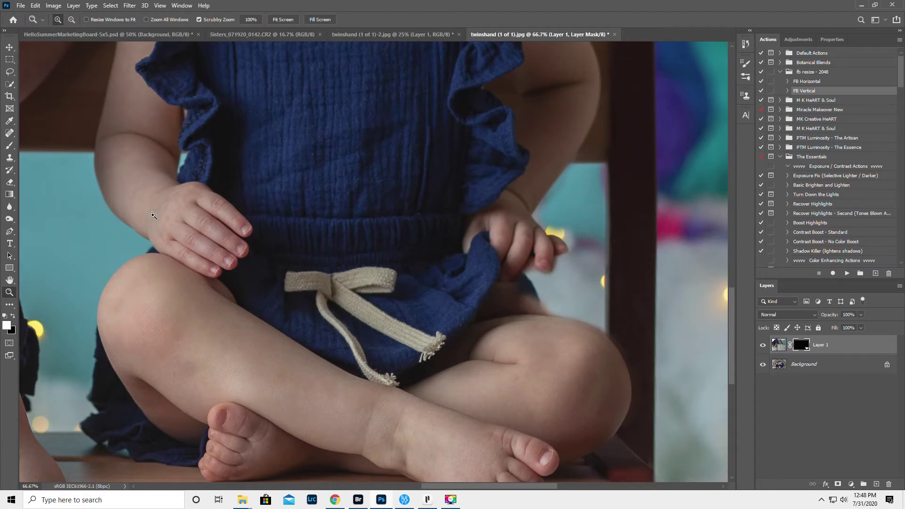
pyautogui.click(9, 146)
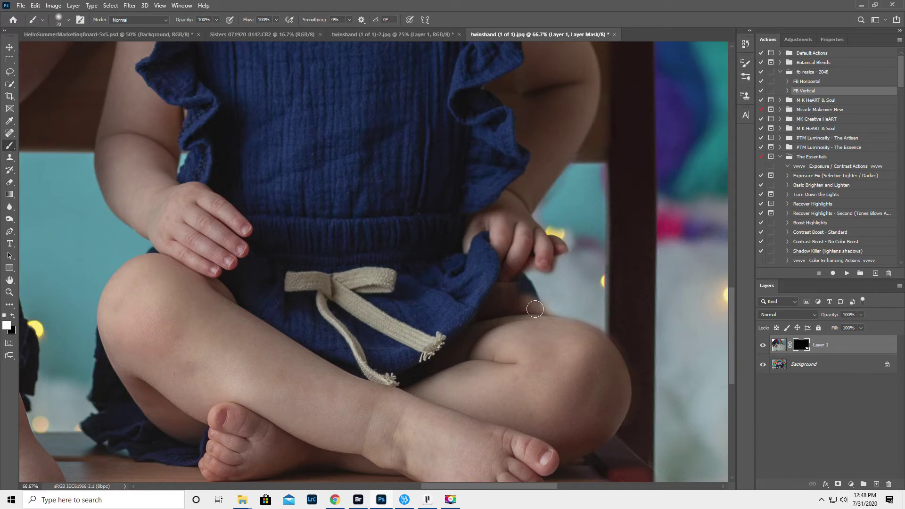
pyautogui.press('[')
pyautogui.press('[')
pyautogui.press('[')
pyautogui.press('[')
pyautogui.press('[')
pyautogui.press('[')
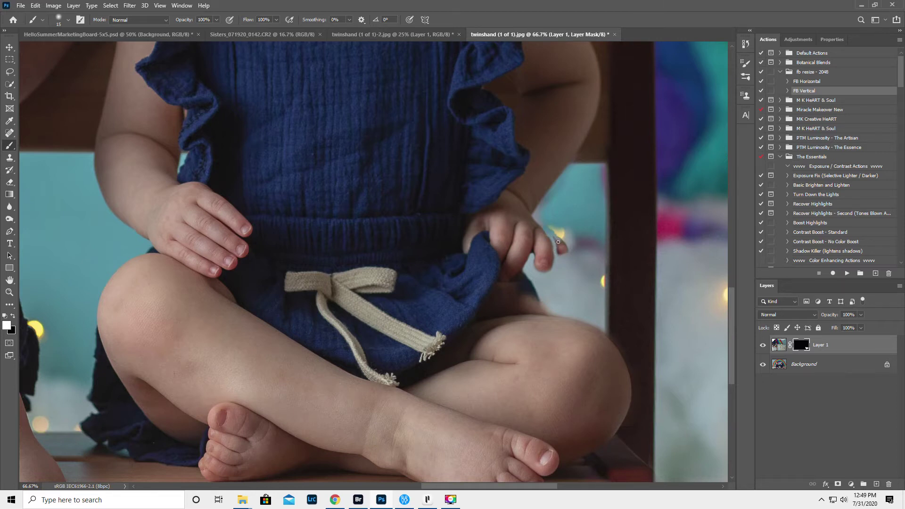
# With a slightly larger white brush, paint out the rest of the stray fingertip and the yellow light beside the child's hand.
pyautogui.press(']')
pyautogui.press(']')
pyautogui.moveTo(559, 251); pyautogui.dragTo(559, 263)
pyautogui.moveTo(560, 235); pyautogui.dragTo(571, 245)
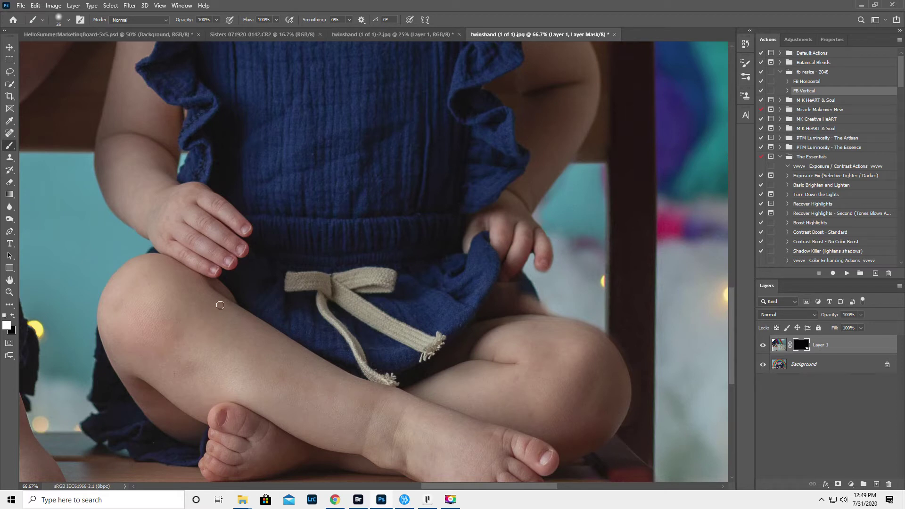
# Compare the whole photo with Layer 1 hidden and shown.
pyautogui.click(9, 292)
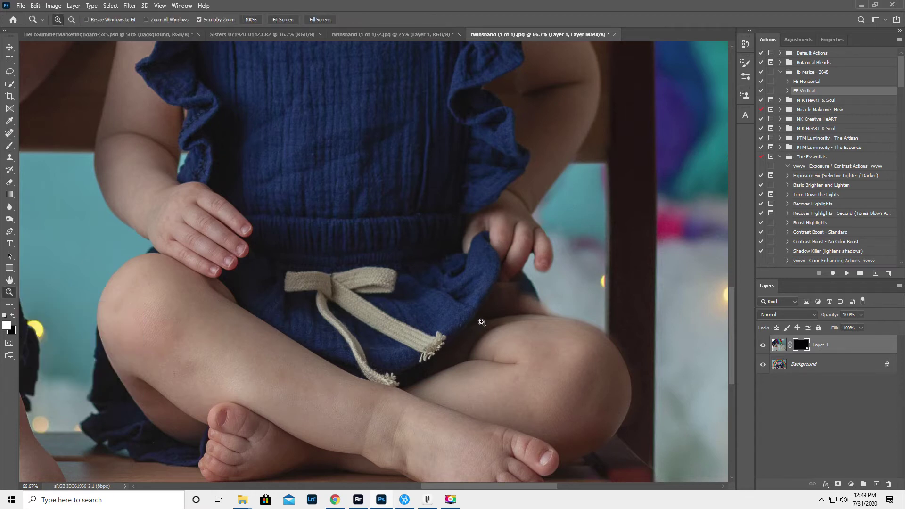
pyautogui.keyDown('alt'); pyautogui.click(505, 287); pyautogui.keyUp('alt')
pyautogui.keyDown('alt'); pyautogui.click(505, 287); pyautogui.keyUp('alt')
pyautogui.keyDown('alt'); pyautogui.click(490, 288); pyautogui.keyUp('alt')
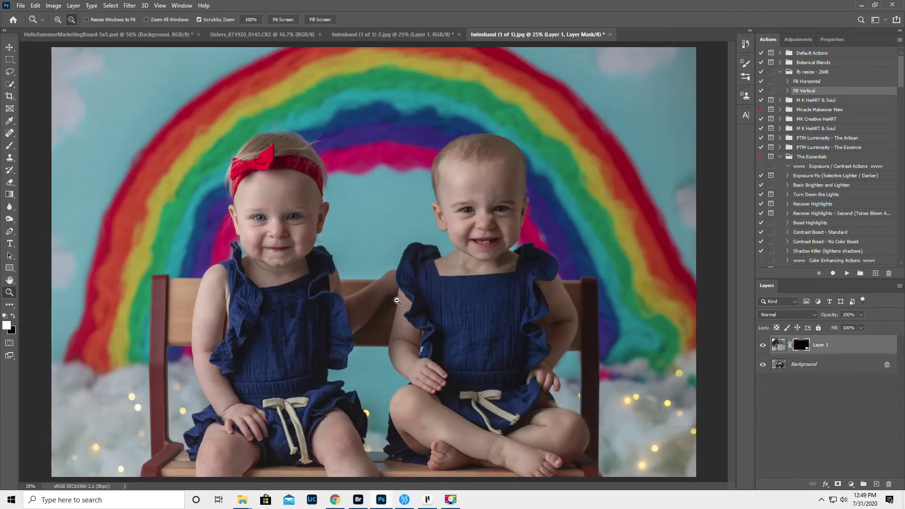
pyautogui.click(763, 346)
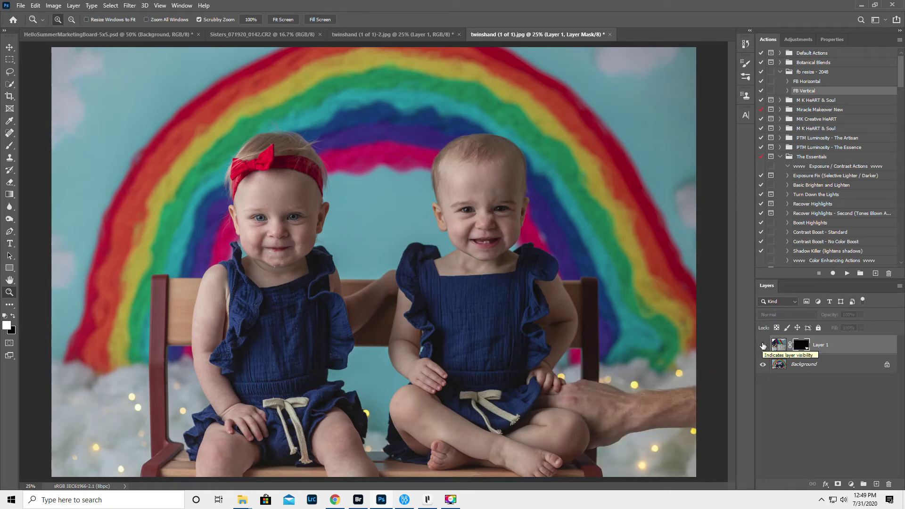
pyautogui.click(763, 345)
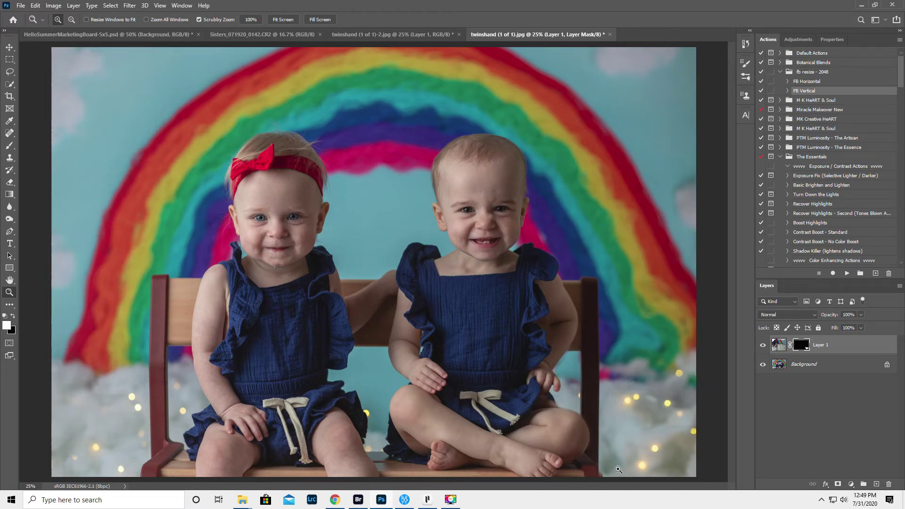
# On the Background layer, use a 20 px Clone Stamp to cover the hand remnant above the knee with the dark romper fabric beside it.
pyautogui.click(562, 407)
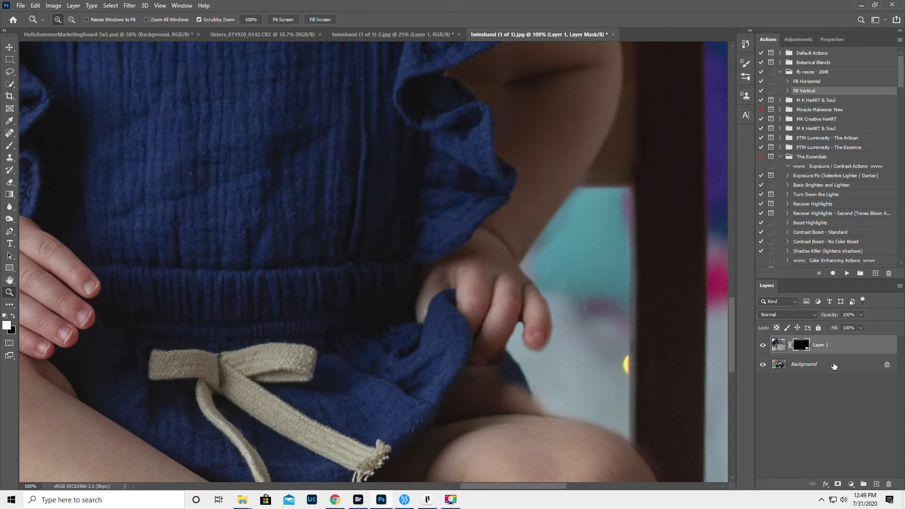
pyautogui.click(834, 366)
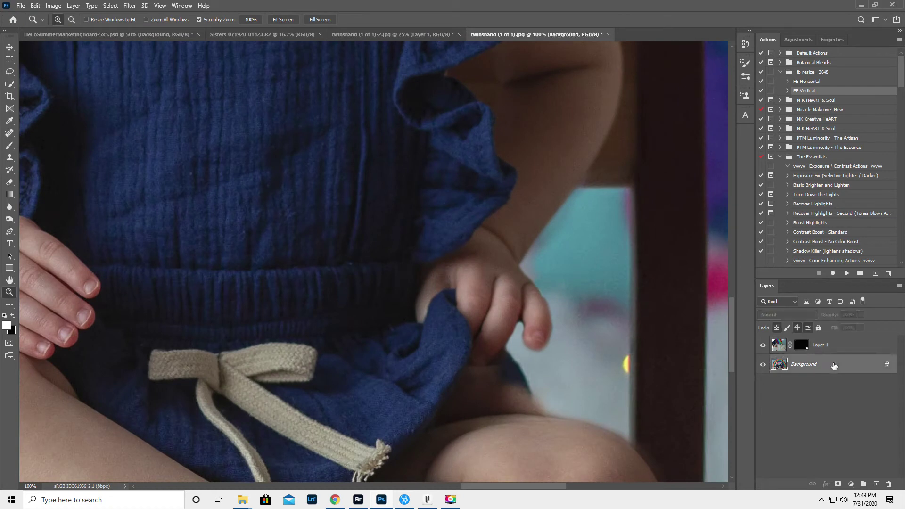
pyautogui.click(10, 159)
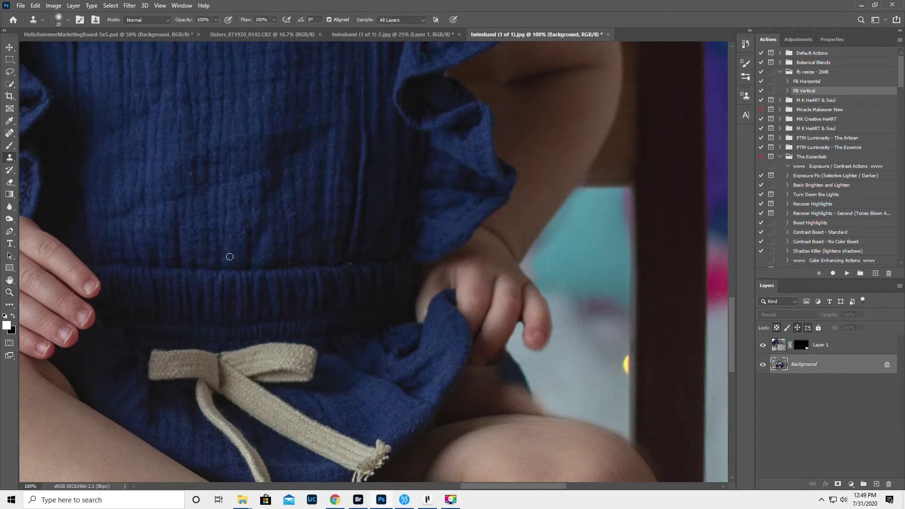
pyautogui.keyDown('alt'); pyautogui.click(524, 379); pyautogui.keyUp('alt')
pyautogui.moveTo(530, 393)
pyautogui.mouseDown()
pyautogui.moveTo(531, 410)
pyautogui.moveTo(516, 405)
pyautogui.moveTo(519, 392)
pyautogui.moveTo(502, 380)
pyautogui.moveTo(492, 384)
pyautogui.mouseUp()
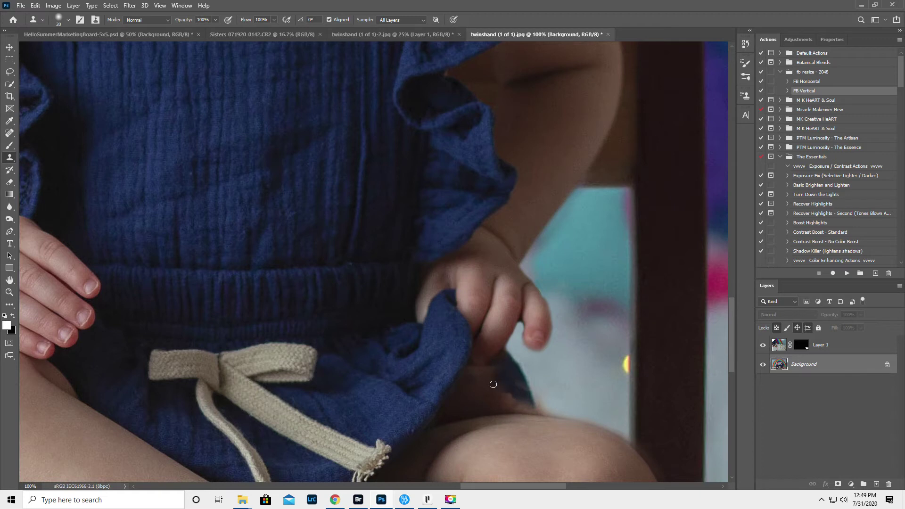
pyautogui.press('alt')
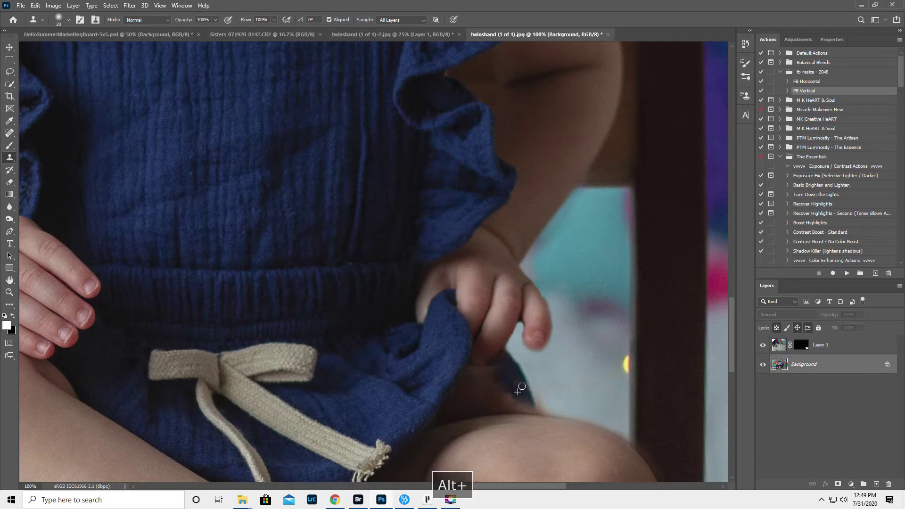
pyautogui.press('alt')
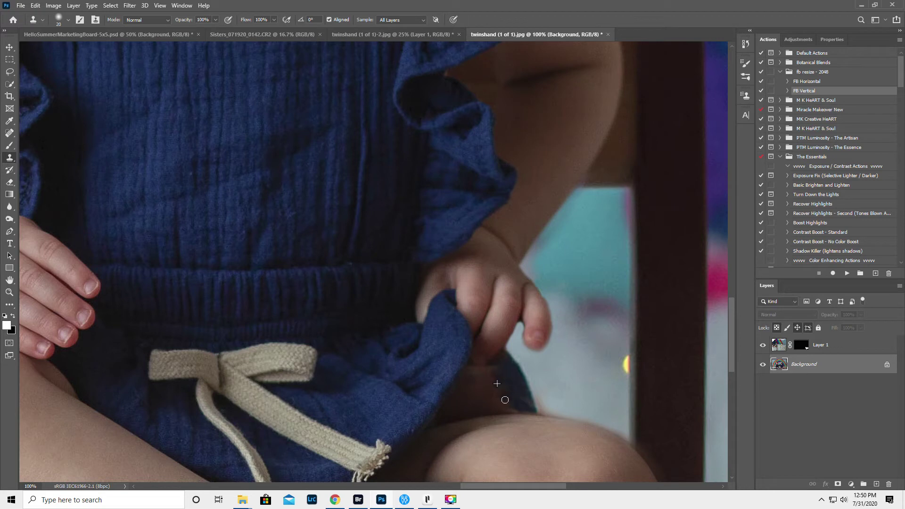
# Clone more of the dark romper fabric over the brown hand remnant between the child's hand and knee.
pyautogui.keyDown('alt'); pyautogui.click(521, 400); pyautogui.keyUp('alt')
pyautogui.moveTo(518, 408); pyautogui.dragTo(474, 383)
pyautogui.keyDown('alt'); pyautogui.click(513, 387); pyautogui.keyUp('alt')
pyautogui.keyDown('alt'); pyautogui.click(518, 399); pyautogui.keyUp('alt')
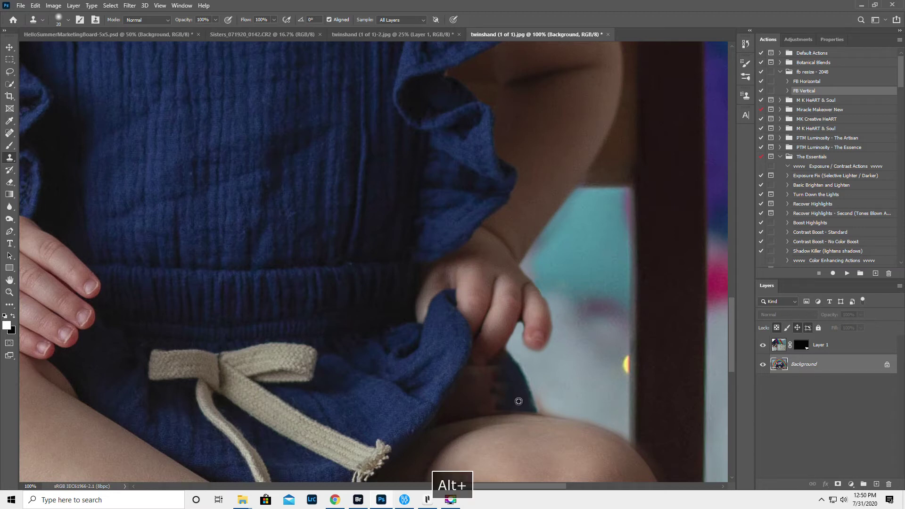
pyautogui.moveTo(496, 409)
pyautogui.mouseDown()
pyautogui.moveTo(501, 403)
pyautogui.moveTo(493, 382)
pyautogui.mouseUp()
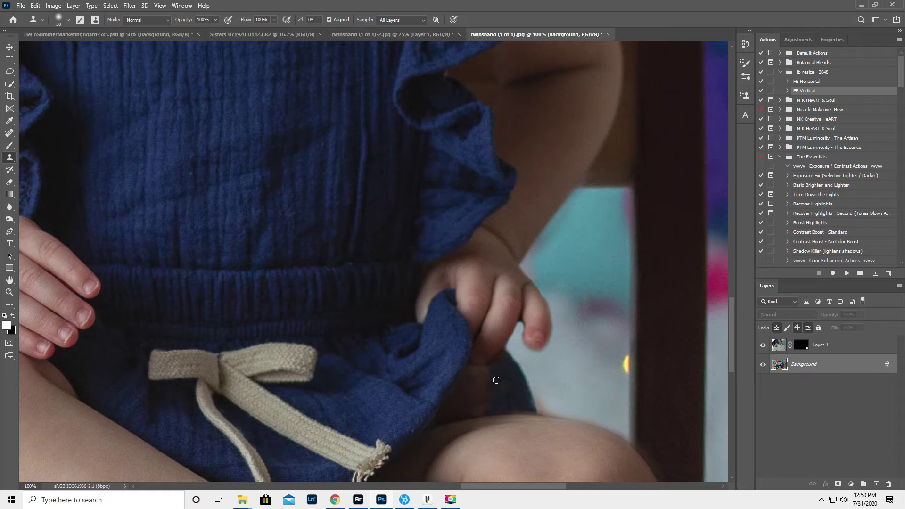
pyautogui.keyDown('alt'); pyautogui.click(497, 373); pyautogui.keyUp('alt')
pyautogui.keyDown('alt'); pyautogui.click(484, 373); pyautogui.keyUp('alt')
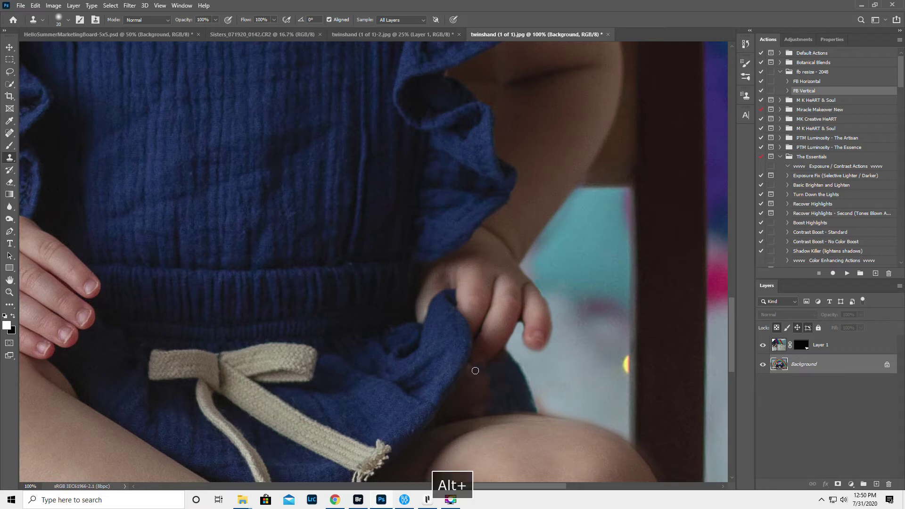
# With a 40 px brush at 45% opacity, paint sampled dark fabric colour over the remaining brown patch above the knee.
pyautogui.click(9, 146)
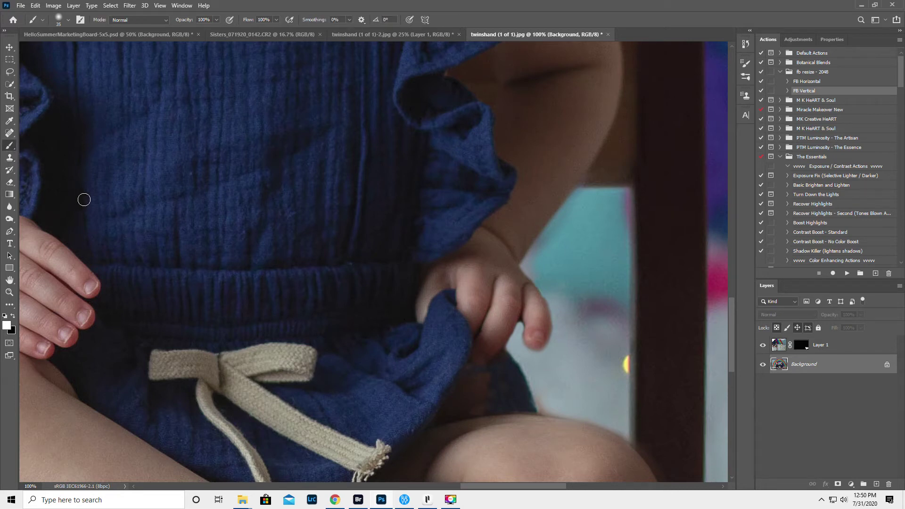
pyautogui.keyDown('alt'); pyautogui.click(517, 397); pyautogui.keyUp('alt')
pyautogui.moveTo(183, 22); pyautogui.dragTo(158, 28)
pyautogui.press(']')
pyautogui.press(']')
pyautogui.press(']')
pyautogui.press('[')
pyautogui.press('[')
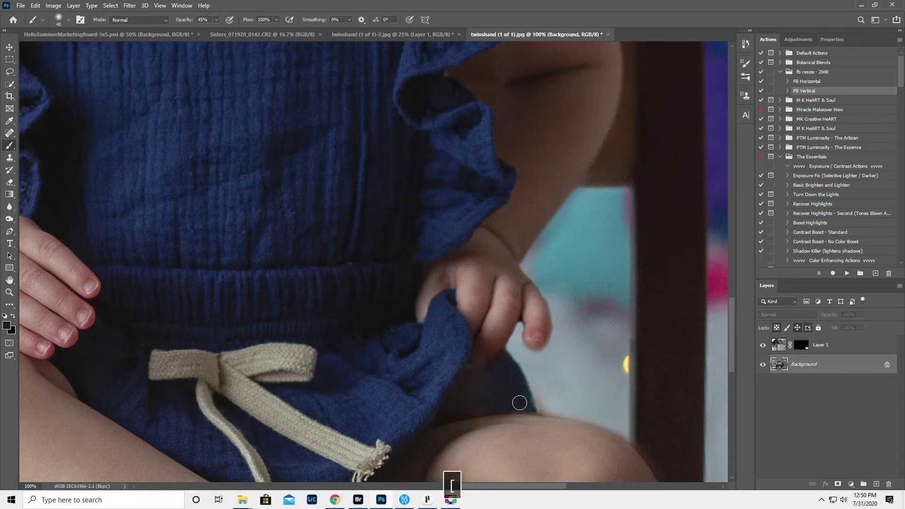
pyautogui.press('alt')
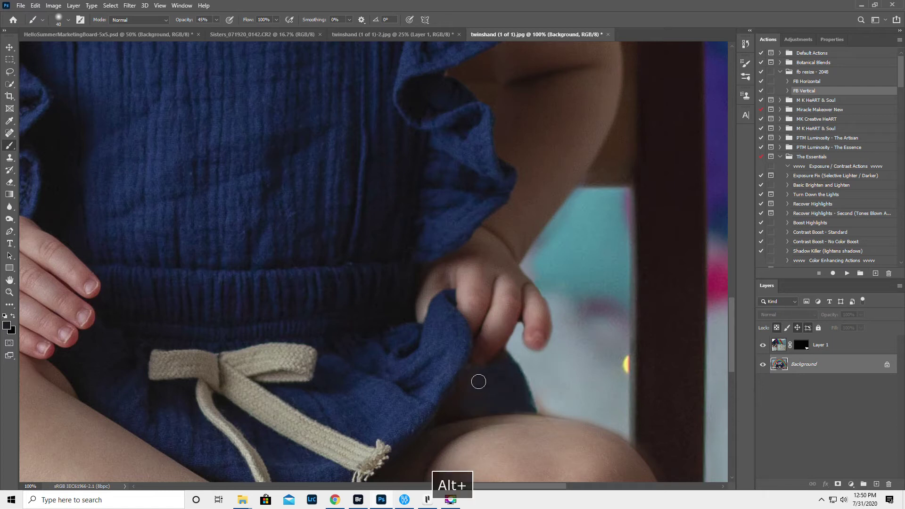
pyautogui.moveTo(471, 377)
pyautogui.mouseDown()
pyautogui.moveTo(454, 410)
pyautogui.moveTo(499, 406)
pyautogui.mouseUp()
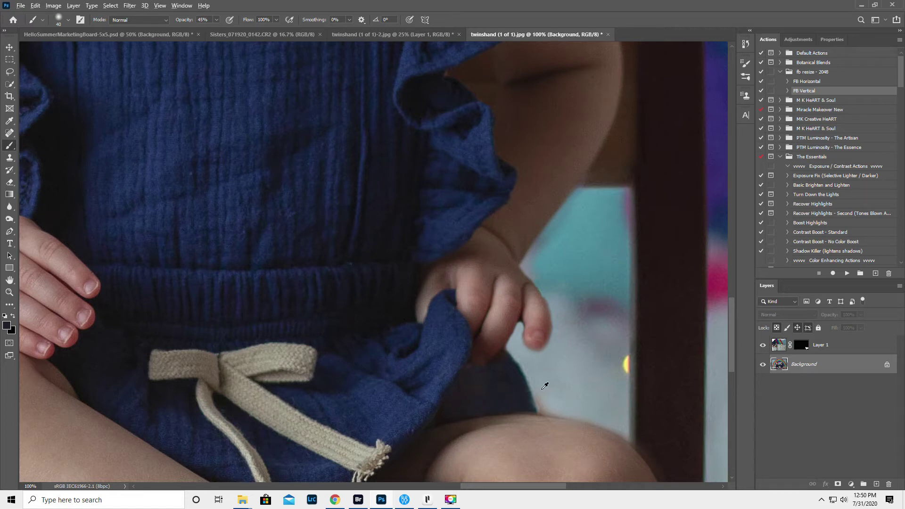
# Clone the blurred background along the edge of the child's outer fingertip, and check the result in the whole photo.
pyautogui.click(9, 158)
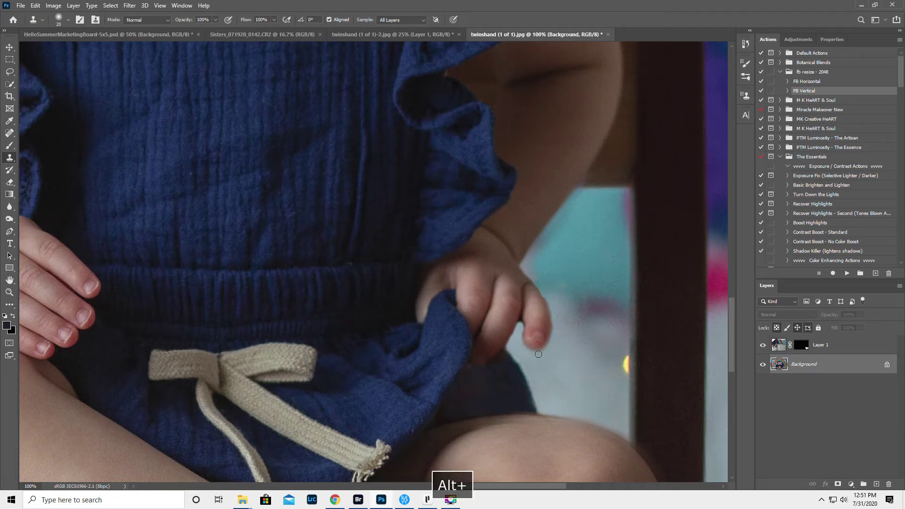
pyautogui.moveTo(541, 354); pyautogui.dragTo(555, 321)
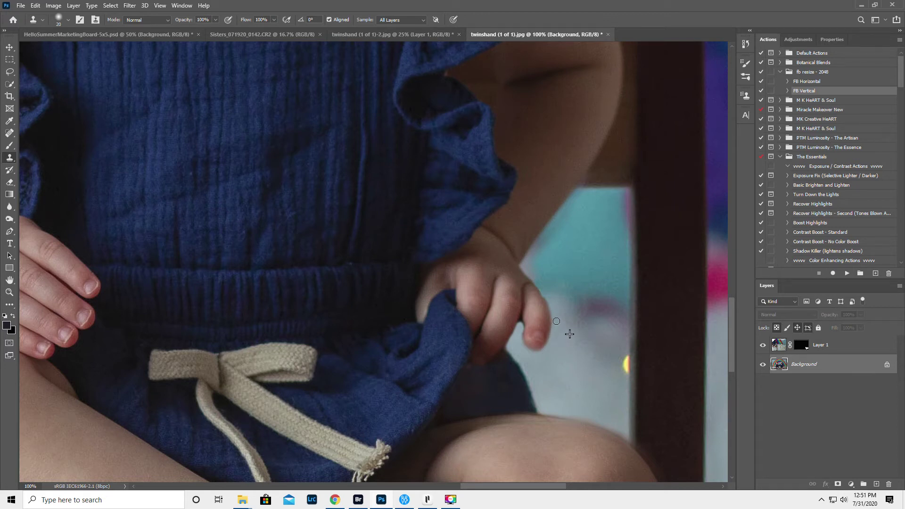
pyautogui.click(9, 293)
pyautogui.keyDown('alt'); pyautogui.click(347, 329); pyautogui.keyUp('alt')
pyautogui.keyDown('alt'); pyautogui.click(348, 329); pyautogui.keyUp('alt')
pyautogui.keyDown('alt'); pyautogui.click(348, 333); pyautogui.keyUp('alt')
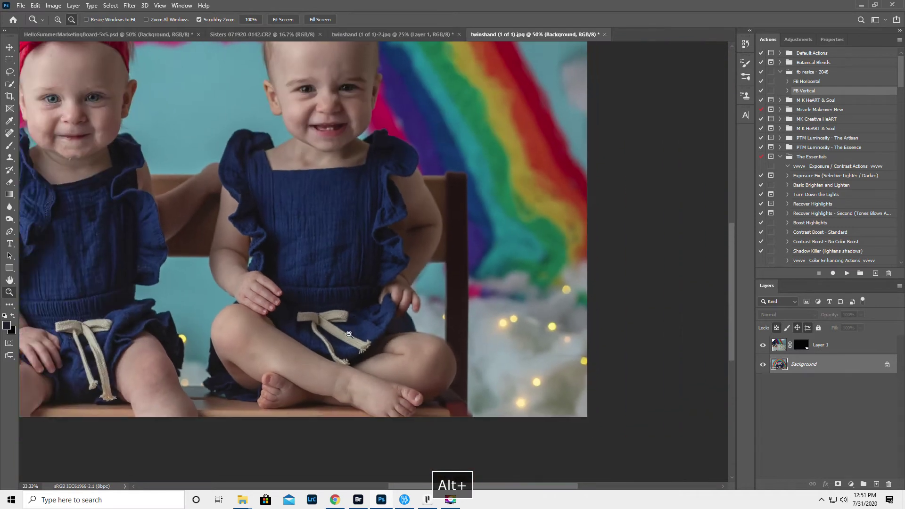
pyautogui.keyDown('alt'); pyautogui.click(349, 333); pyautogui.keyUp('alt')
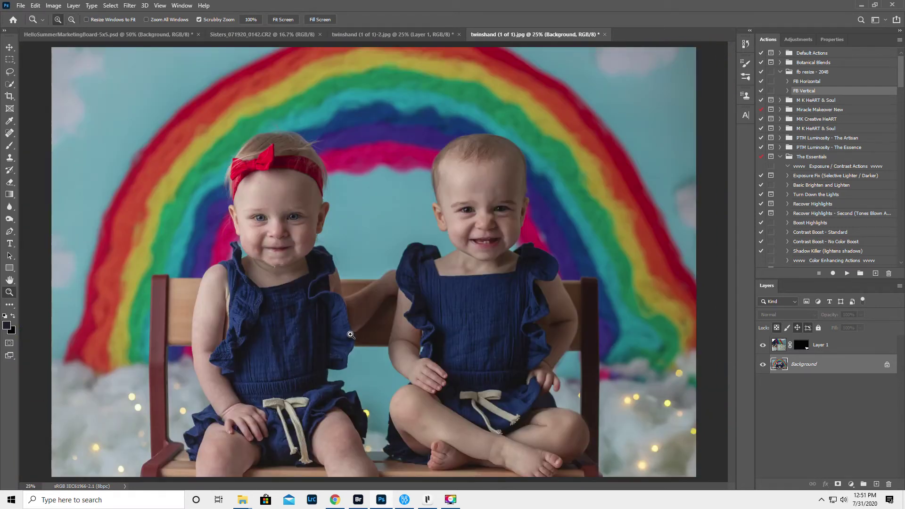
# Delete Layer 1 from the close-up twins photo and switch to the twinshand (1 of 1)-2.jpg document.
pyautogui.click(851, 344)
pyautogui.press('Delete')
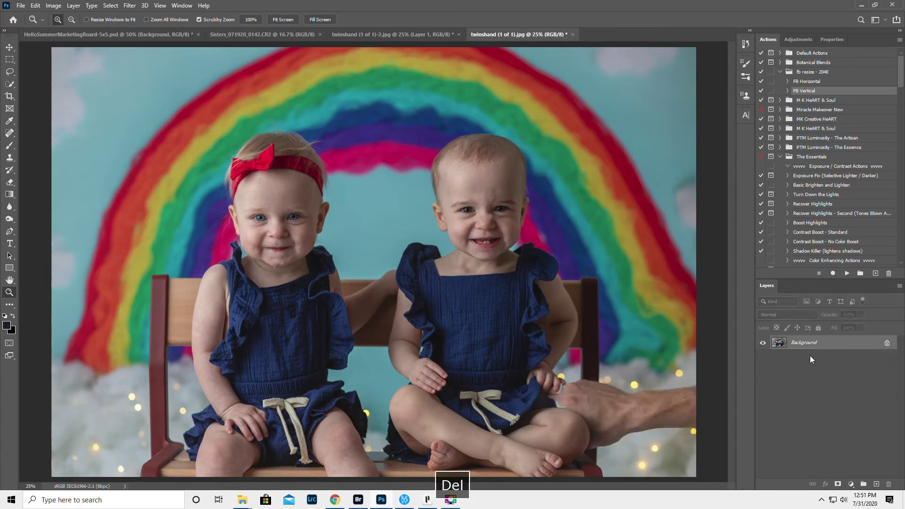
pyautogui.click(402, 34)
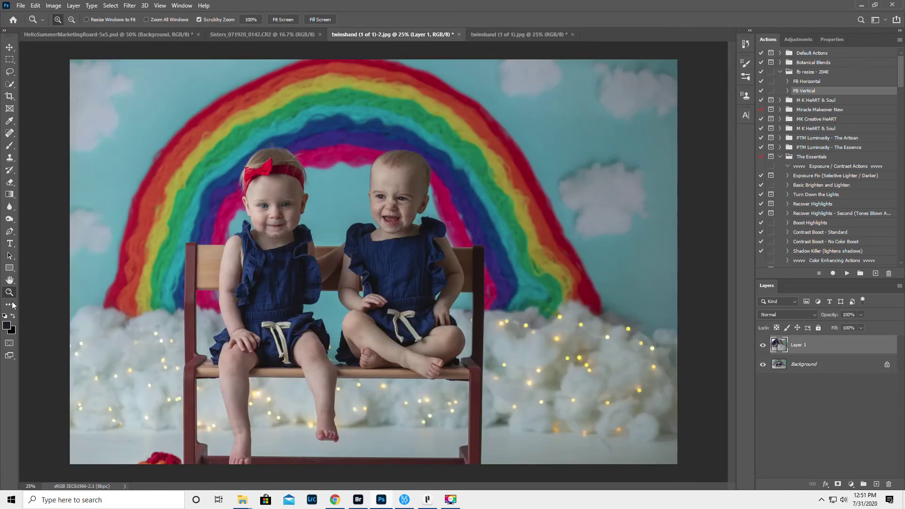
# With a 150 px Clone Stamp, cover the red flower on the floor beside the bench leg with clean floor.
pyautogui.click(10, 157)
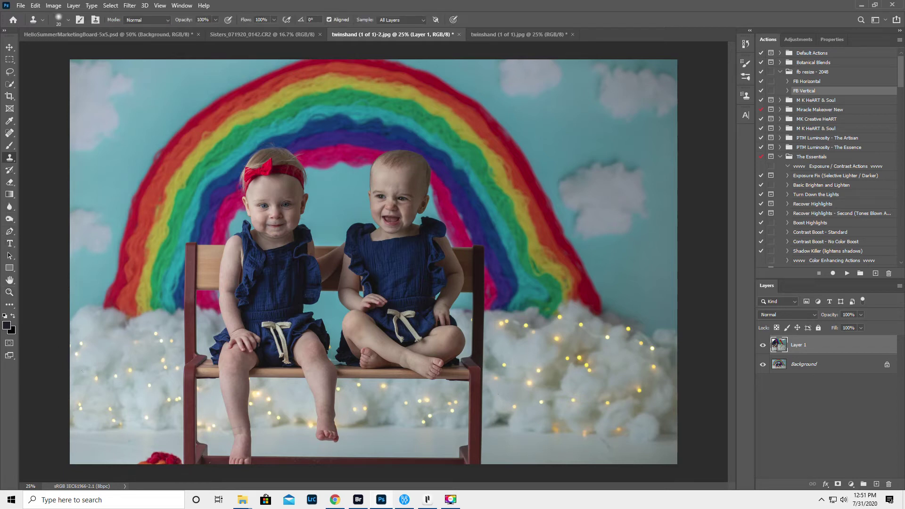
pyautogui.press(']')
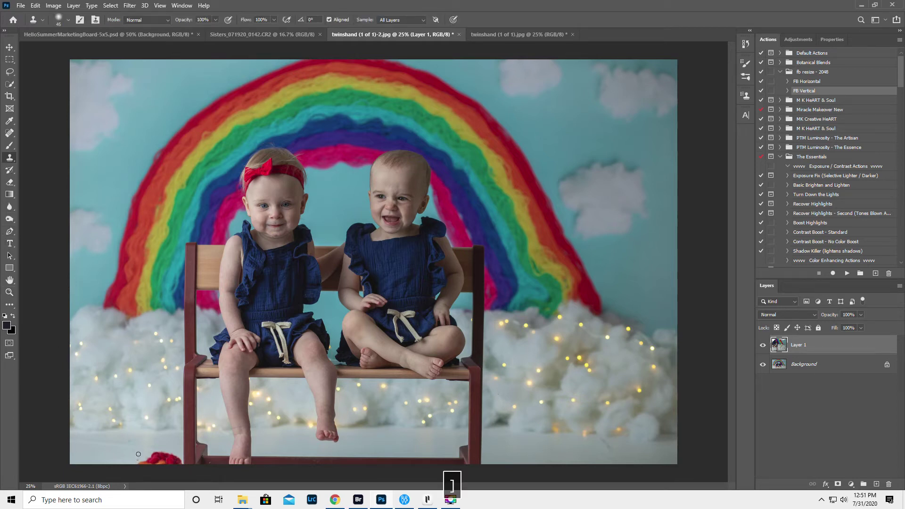
pyautogui.press(']')
pyautogui.press(']')
pyautogui.press(']')
pyautogui.press(']')
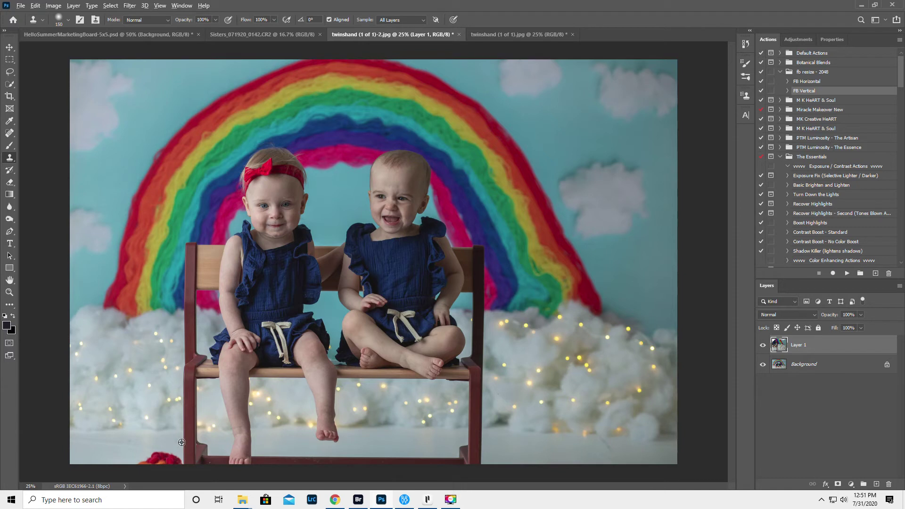
pyautogui.keyDown('alt'); pyautogui.click(183, 459); pyautogui.keyUp('alt')
pyautogui.moveTo(182, 460); pyautogui.dragTo(138, 461)
pyautogui.keyDown('alt'); pyautogui.click(162, 458); pyautogui.keyUp('alt')
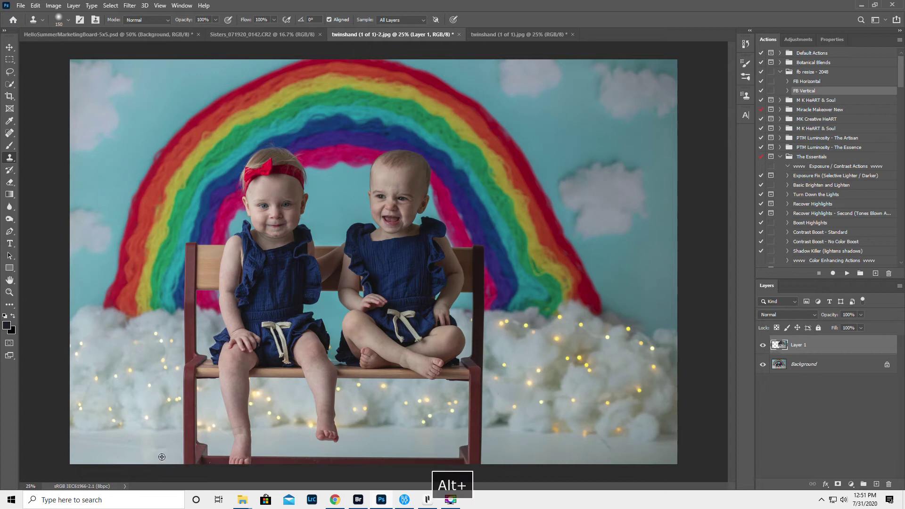
# Clone clean floor over the uneven patches along the photo's lower edge on both sides of the bench.
pyautogui.keyDown('alt'); pyautogui.click(131, 451); pyautogui.keyUp('alt')
pyautogui.moveTo(127, 448); pyautogui.dragTo(72, 445)
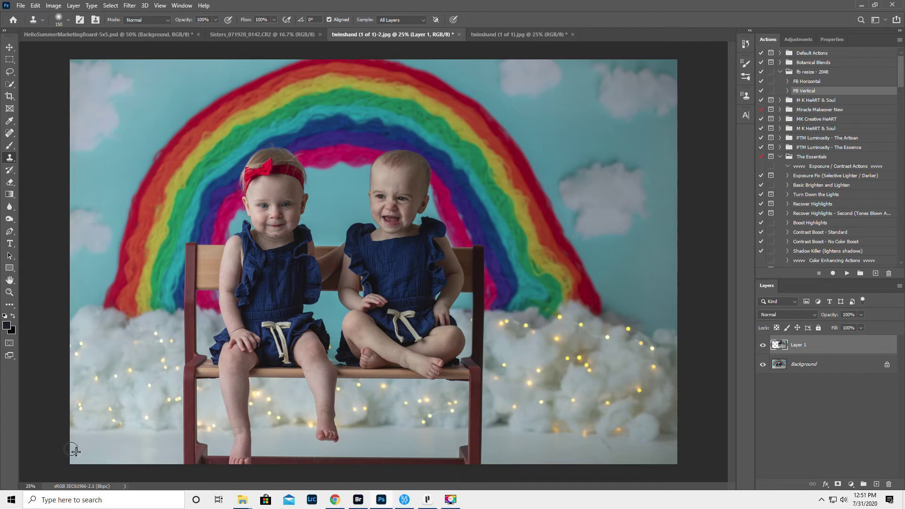
pyautogui.keyDown('alt'); pyautogui.click(144, 456); pyautogui.keyUp('alt')
pyautogui.keyDown('alt'); pyautogui.click(156, 450); pyautogui.keyUp('alt')
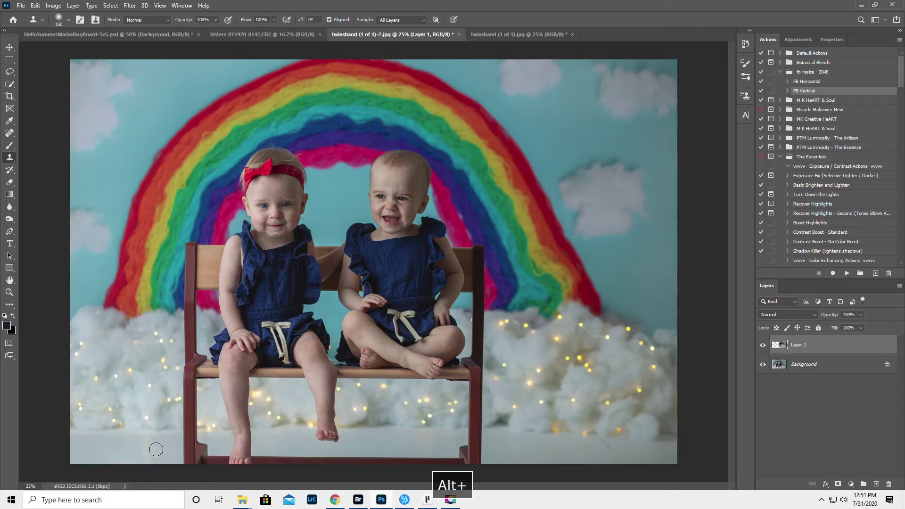
pyautogui.keyDown('alt'); pyautogui.click(585, 450); pyautogui.keyUp('alt')
pyautogui.keyDown('alt'); pyautogui.click(595, 448); pyautogui.keyUp('alt')
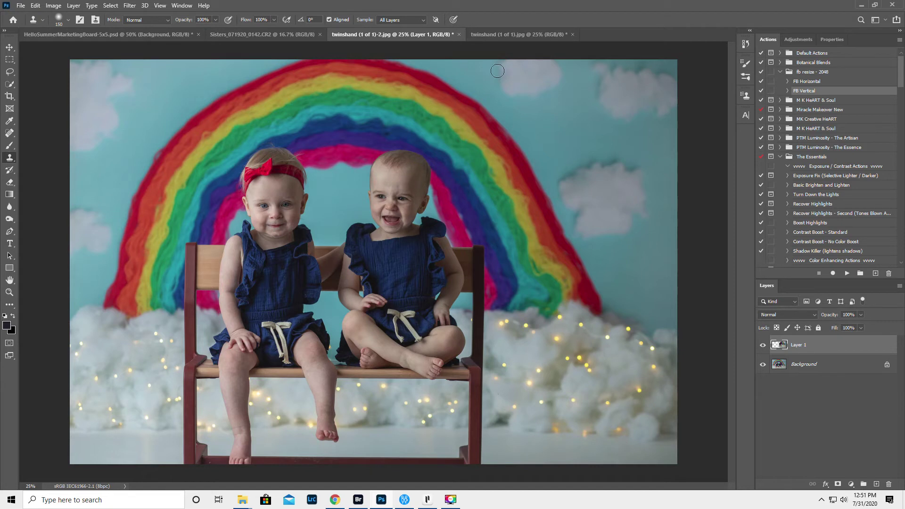
# Lasso the headband girl's head in twinshand (1 of 1).jpg and copy it over her head in twinshand (1 of 1)-2.jpg.
pyautogui.click(501, 34)
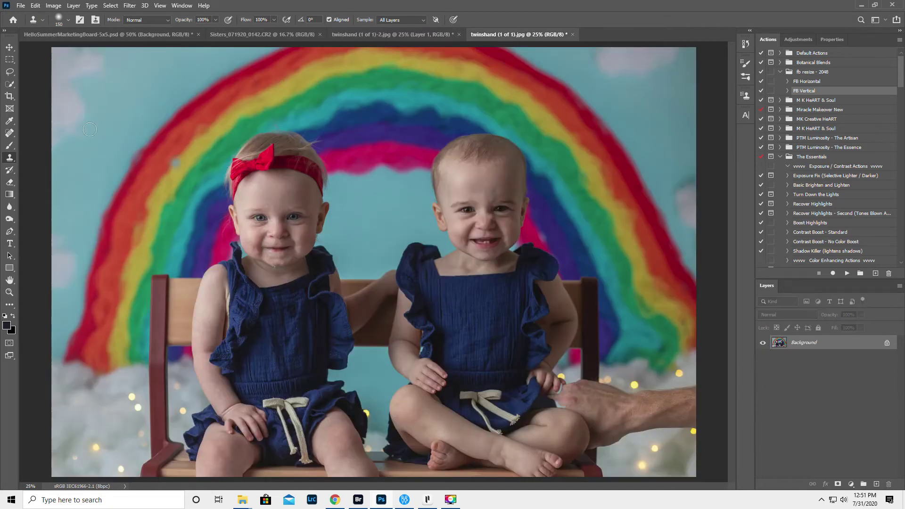
pyautogui.click(9, 72)
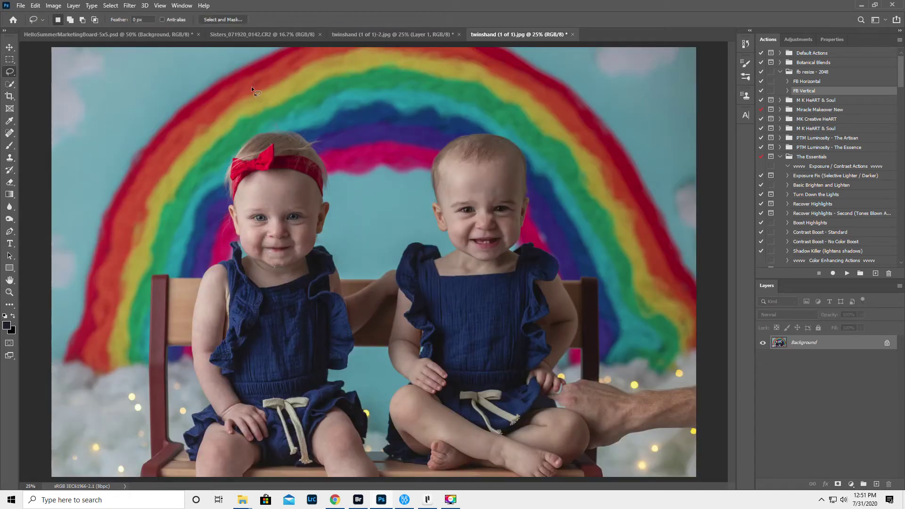
pyautogui.moveTo(355, 177)
pyautogui.mouseDown()
pyautogui.moveTo(341, 112)
pyautogui.moveTo(255, 88)
pyautogui.mouseUp()
pyautogui.click(9, 47)
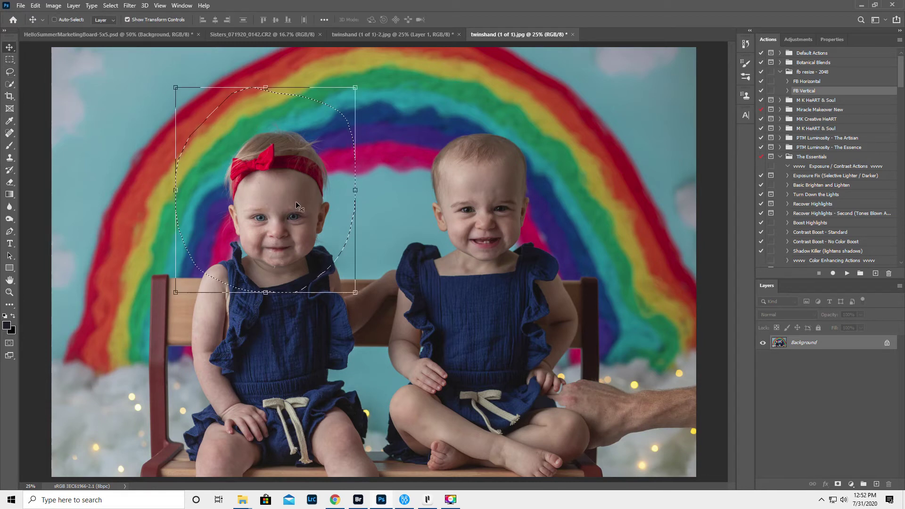
pyautogui.moveTo(270, 193); pyautogui.dragTo(368, 71)
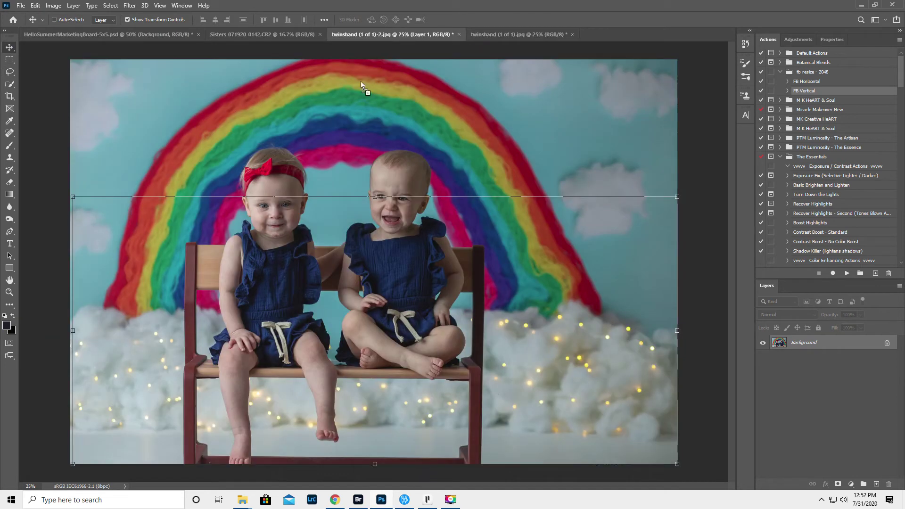
pyautogui.moveTo(265, 214); pyautogui.dragTo(271, 189)
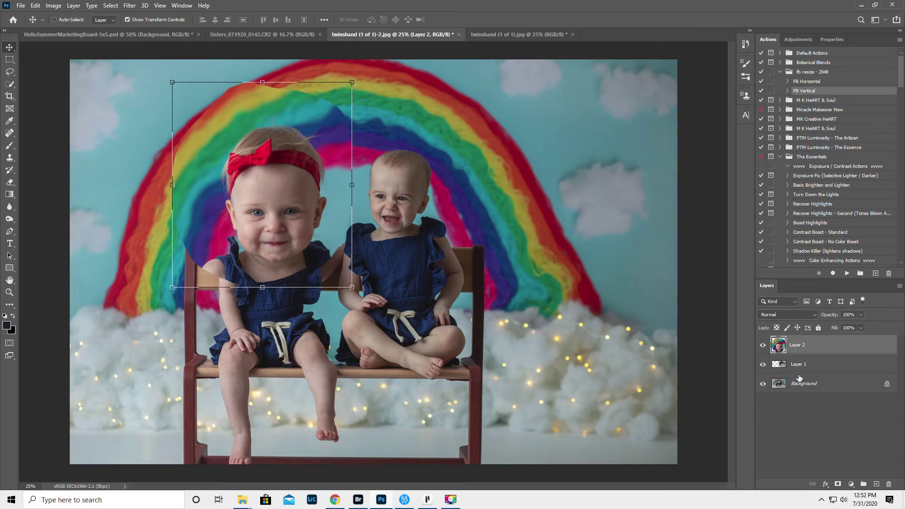
# Lower Layer 2's opacity to 57% and scale the pasted head to about 56% over the girl's face.
pyautogui.moveTo(829, 314); pyautogui.dragTo(810, 320)
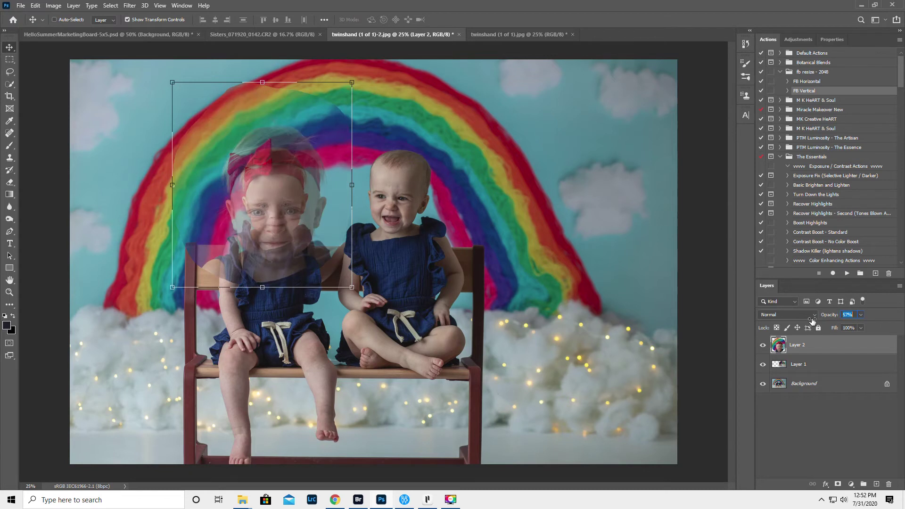
pyautogui.moveTo(172, 82); pyautogui.dragTo(255, 178)
pyautogui.moveTo(296, 233); pyautogui.dragTo(275, 200)
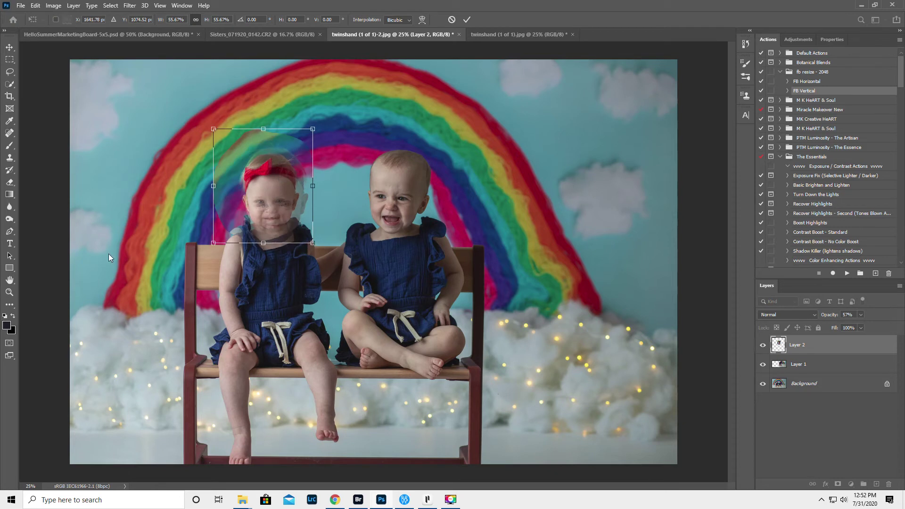
# Enlarge the pasted head to about 117% and align its eyes, mouth and headband with the girl underneath.
pyautogui.click(9, 292)
pyautogui.click(259, 191)
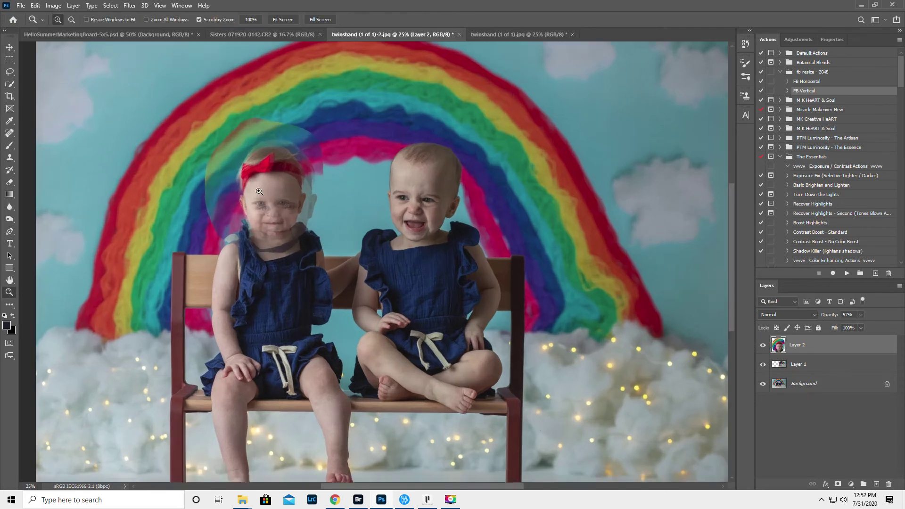
pyautogui.click(259, 192)
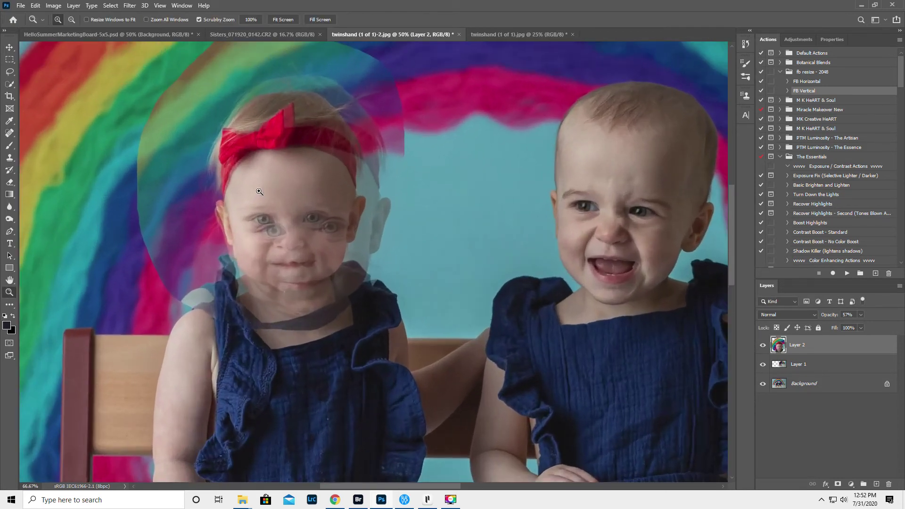
pyautogui.click(9, 47)
pyautogui.moveTo(264, 186); pyautogui.dragTo(265, 182)
pyautogui.moveTo(405, 325); pyautogui.dragTo(449, 373)
pyautogui.moveTo(341, 275); pyautogui.dragTo(322, 268)
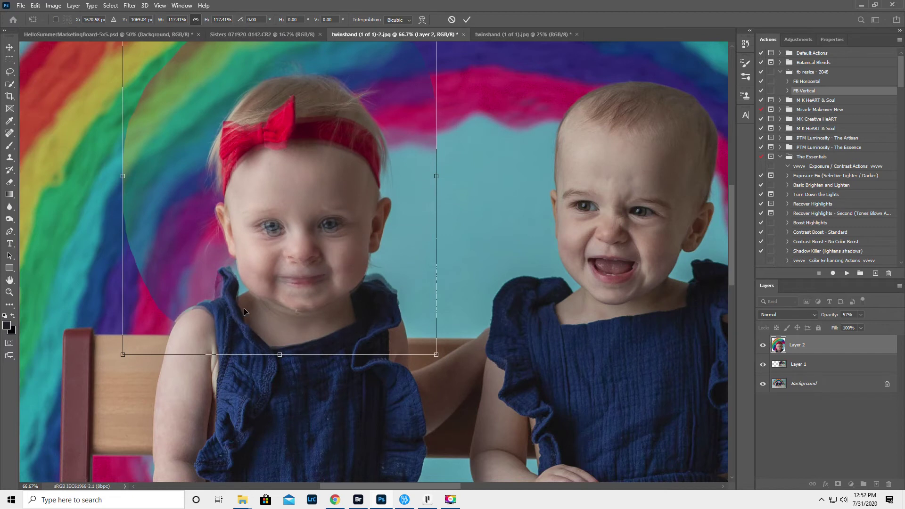
pyautogui.moveTo(124, 351); pyautogui.dragTo(121, 353)
pyautogui.moveTo(267, 293); pyautogui.dragTo(268, 294)
pyautogui.press('Return')
# Restore Layer 2's opacity to 100% and give it an inverted black layer mask.
pyautogui.moveTo(831, 317); pyautogui.dragTo(903, 336)
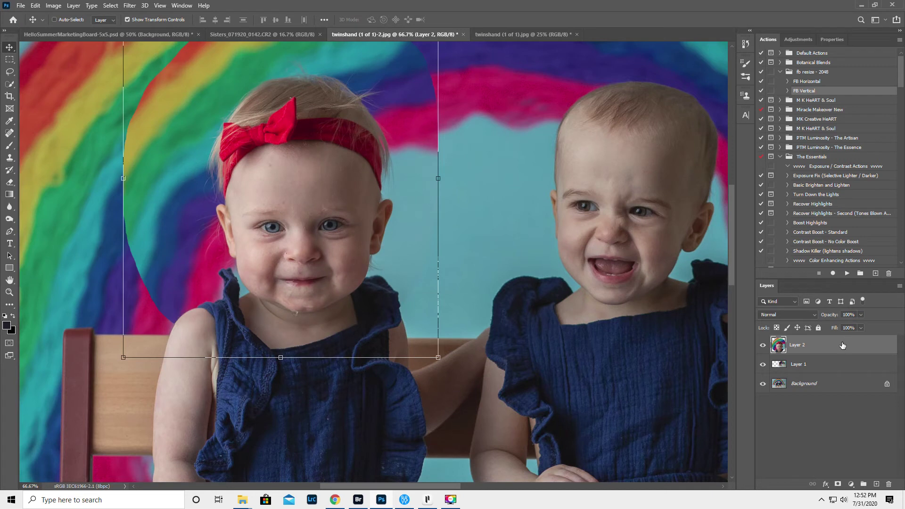
pyautogui.click(837, 485)
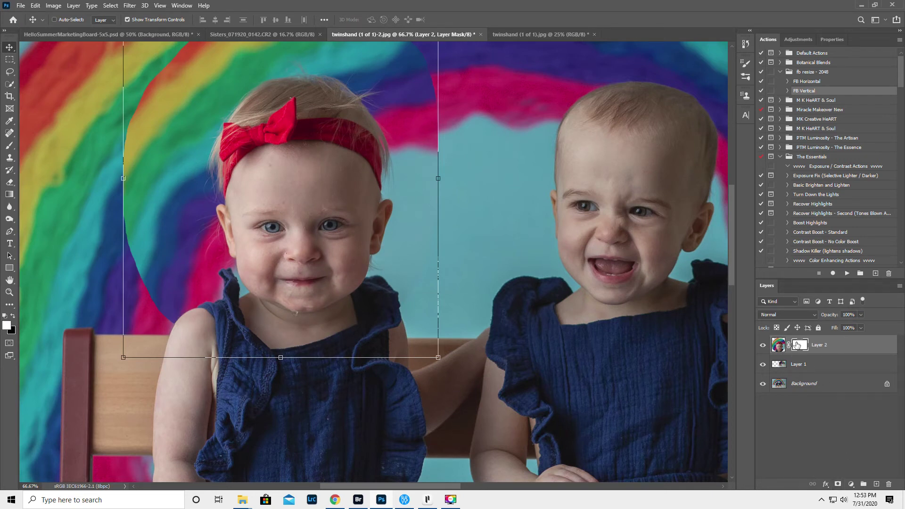
pyautogui.hotkey('ctrl', 'i')
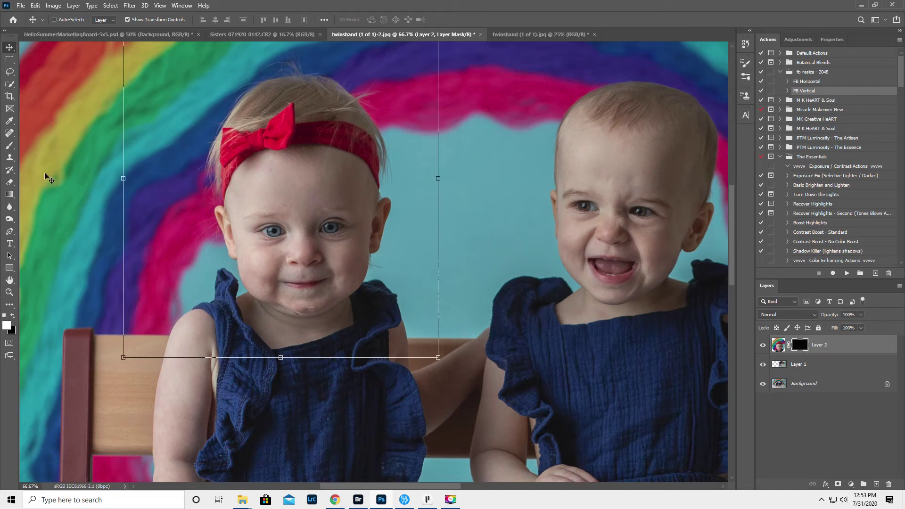
# Paint white on Layer 2's mask with a 90 px brush at 100% opacity to reveal the replacement face's eyes, cheeks and mouth.
pyautogui.click(9, 146)
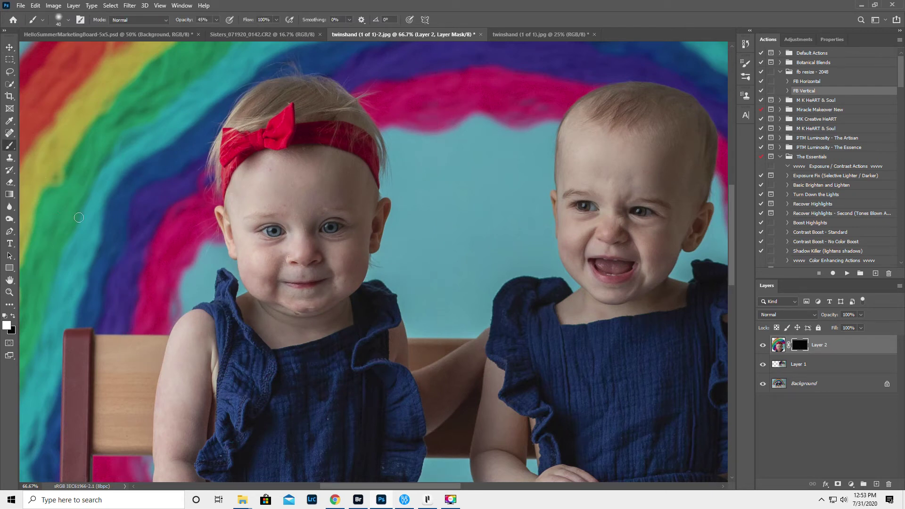
pyautogui.press(']')
pyautogui.press(']')
pyautogui.press(']')
pyautogui.press(']')
pyautogui.press(']')
pyautogui.moveTo(270, 247)
pyautogui.mouseDown()
pyautogui.moveTo(277, 232)
pyautogui.moveTo(322, 242)
pyautogui.moveTo(321, 220)
pyautogui.mouseUp()
pyautogui.press('0')
pyautogui.moveTo(265, 235)
pyautogui.mouseDown()
pyautogui.moveTo(263, 281)
pyautogui.moveTo(320, 286)
pyautogui.moveTo(287, 292)
pyautogui.moveTo(311, 301)
pyautogui.moveTo(341, 269)
pyautogui.moveTo(285, 259)
pyautogui.moveTo(310, 259)
pyautogui.moveTo(315, 239)
pyautogui.mouseUp()
pyautogui.moveTo(355, 197)
pyautogui.mouseDown()
pyautogui.moveTo(311, 179)
pyautogui.moveTo(350, 193)
pyautogui.moveTo(272, 176)
pyautogui.moveTo(279, 180)
pyautogui.moveTo(248, 213)
pyautogui.moveTo(238, 193)
pyautogui.moveTo(242, 223)
pyautogui.moveTo(325, 292)
pyautogui.mouseUp()
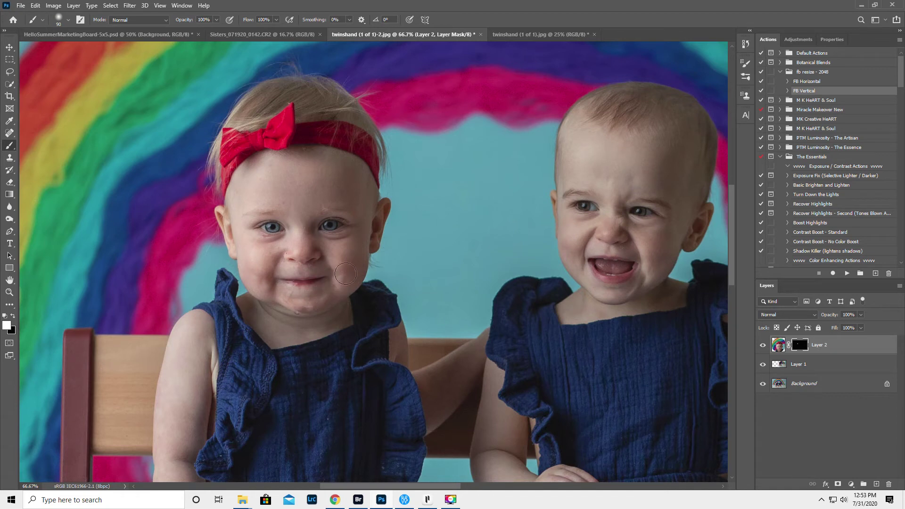
# Finish revealing the replacement face around the girl's cheeks and mouth on Layer 2's mask, and flatten the image.
pyautogui.moveTo(344, 221)
pyautogui.mouseDown()
pyautogui.moveTo(317, 255)
pyautogui.moveTo(287, 233)
pyautogui.moveTo(264, 237)
pyautogui.moveTo(265, 213)
pyautogui.moveTo(278, 270)
pyautogui.moveTo(316, 268)
pyautogui.moveTo(301, 287)
pyautogui.moveTo(311, 300)
pyautogui.moveTo(319, 292)
pyautogui.moveTo(276, 275)
pyautogui.mouseUp()
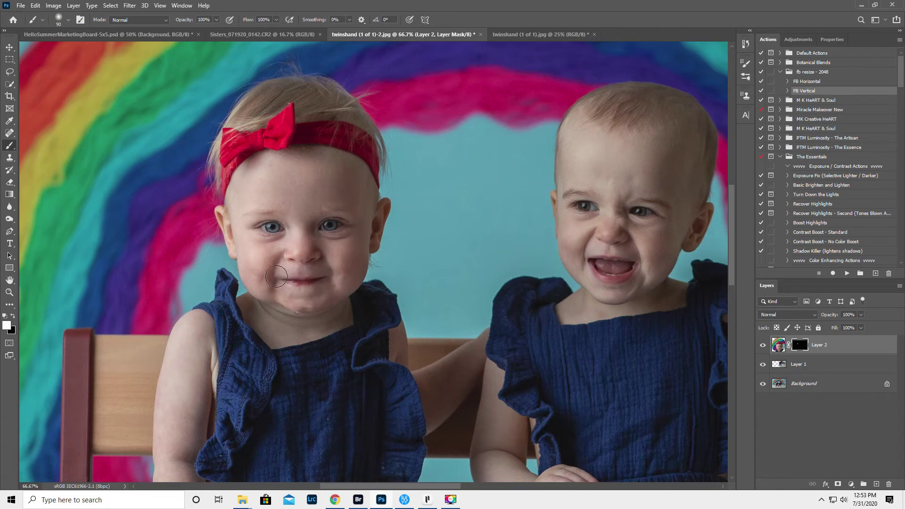
pyautogui.click(901, 286)
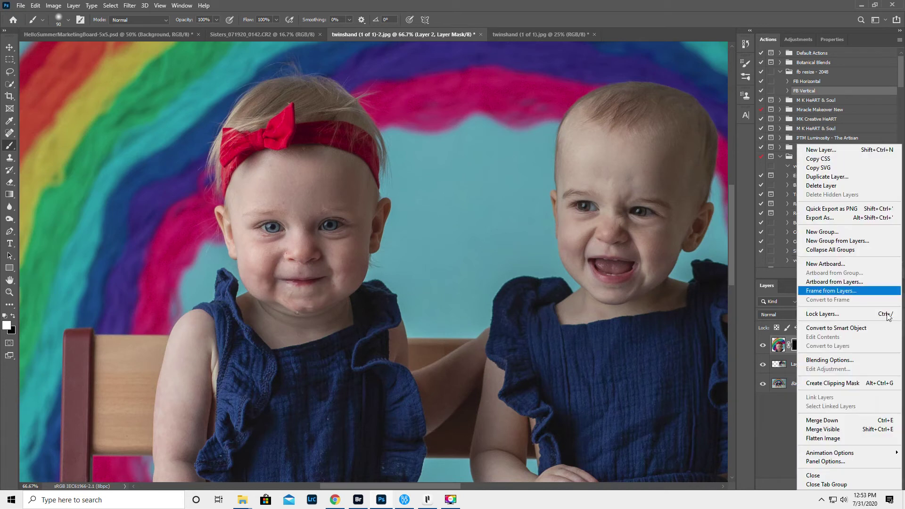
pyautogui.click(829, 437)
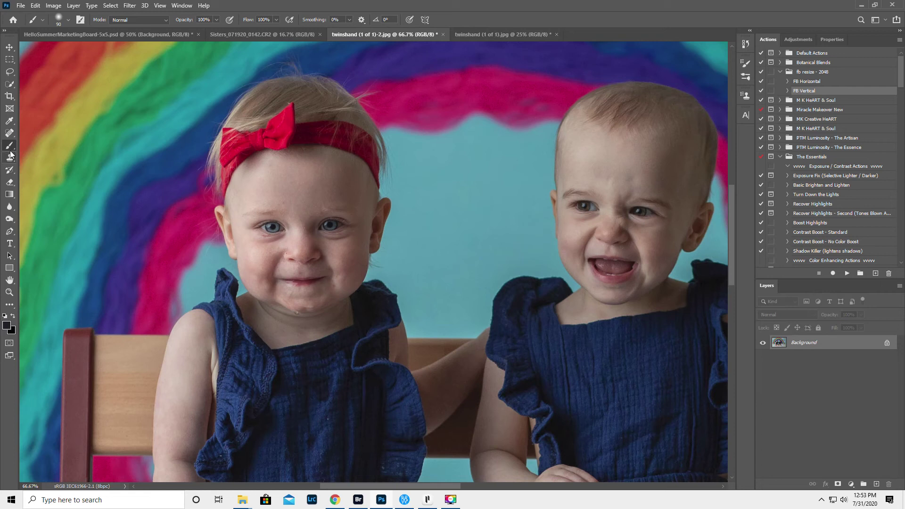
# Remove the small spots on the girl's chin below the mouth with a small content-aware Spot Healing Brush.
pyautogui.click(9, 133)
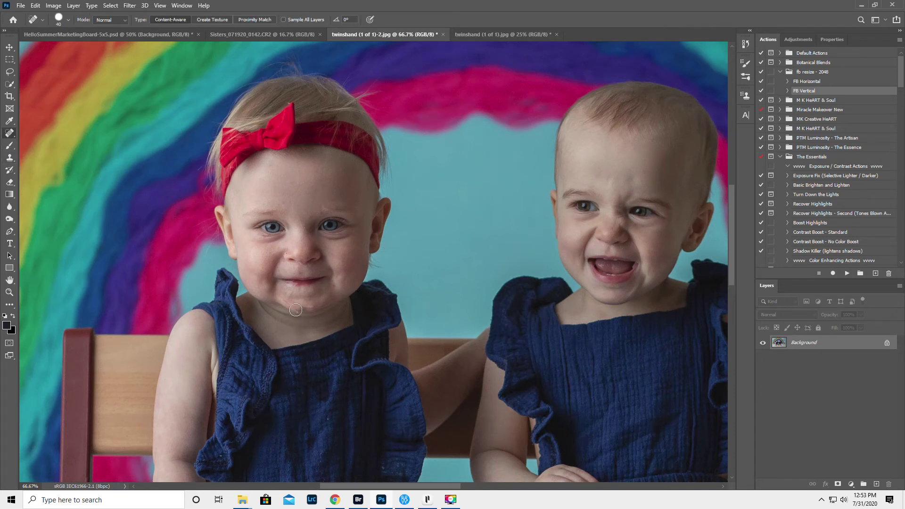
pyautogui.press('[')
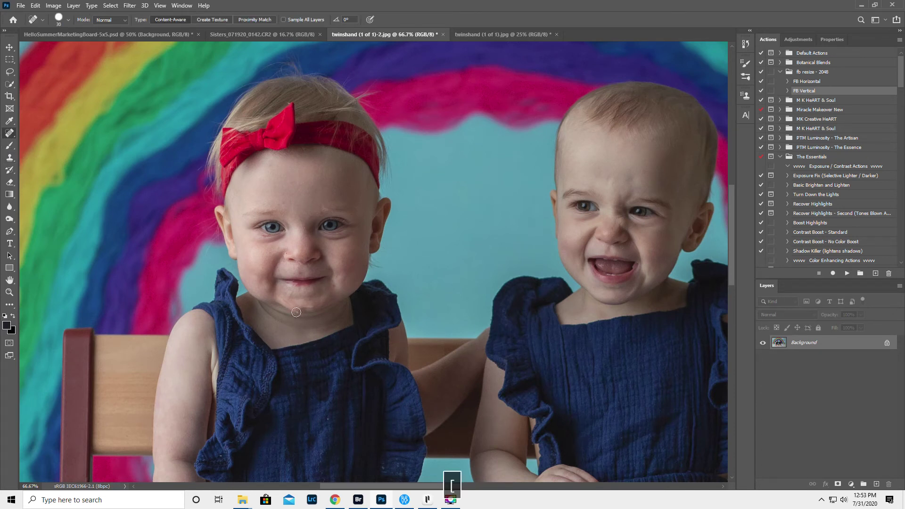
pyautogui.press('[')
pyautogui.press('[')
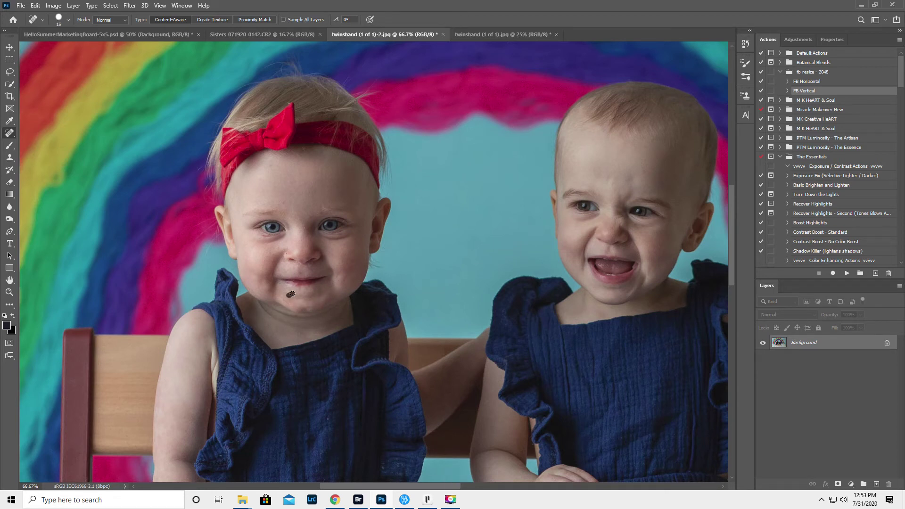
pyautogui.moveTo(282, 290); pyautogui.dragTo(282, 290)
pyautogui.press(']')
pyautogui.press(']')
pyautogui.press(']')
pyautogui.press('[')
# Lasso the bareheaded twin's head and upper body in twinshand (1 of 1).jpg and move the selection into twinshand (1 of 1)-2.jpg.
pyautogui.click(486, 33)
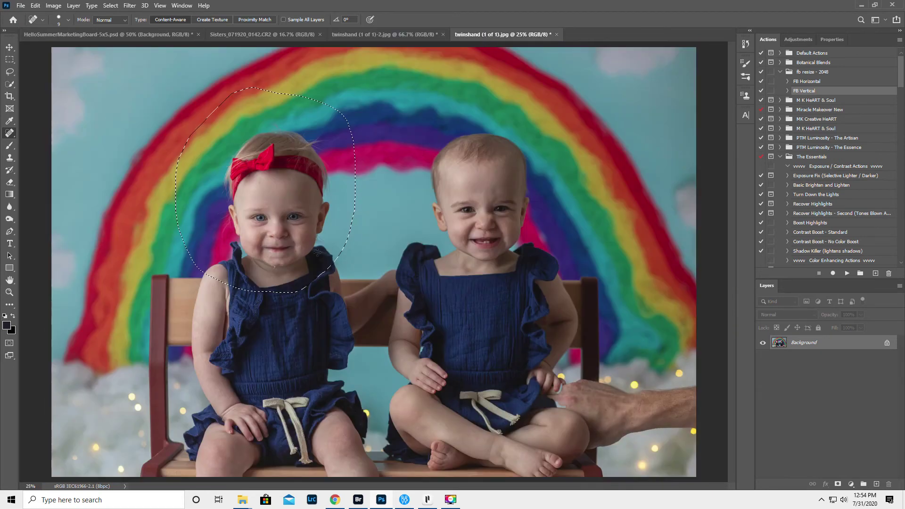
pyautogui.click(9, 71)
pyautogui.moveTo(410, 84)
pyautogui.mouseDown()
pyautogui.moveTo(366, 151)
pyautogui.moveTo(349, 250)
pyautogui.mouseUp()
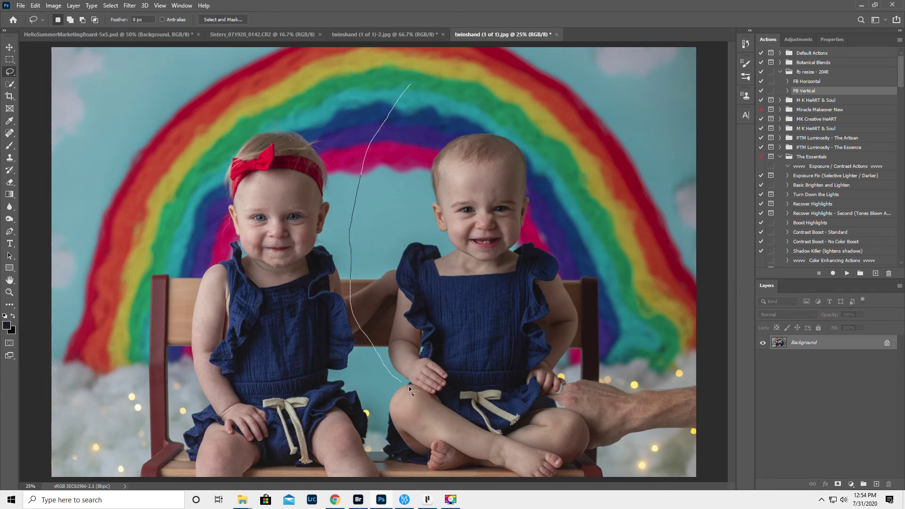
pyautogui.moveTo(516, 405)
pyautogui.mouseDown()
pyautogui.moveTo(583, 380)
pyautogui.moveTo(618, 341)
pyautogui.moveTo(640, 268)
pyautogui.moveTo(619, 162)
pyautogui.moveTo(559, 109)
pyautogui.moveTo(431, 78)
pyautogui.mouseUp()
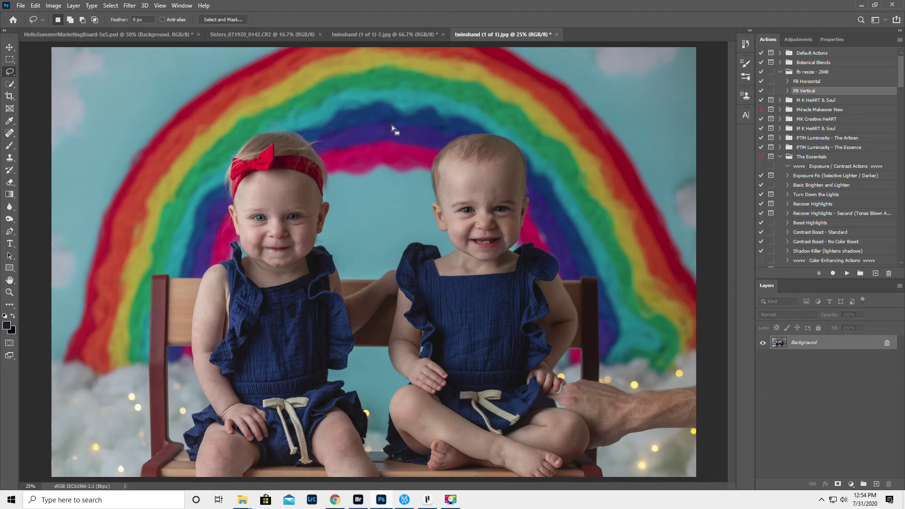
pyautogui.click(9, 47)
pyautogui.moveTo(485, 186)
pyautogui.mouseDown()
pyautogui.moveTo(473, 185)
pyautogui.moveTo(394, 80)
pyautogui.moveTo(388, 32)
pyautogui.moveTo(459, 176)
pyautogui.moveTo(463, 234)
pyautogui.mouseUp()
# Scale the pasted twin on Layer 1 to about 63% and place it over the bareheaded twin on the bench.
pyautogui.click(9, 291)
pyautogui.keyDown('alt'); pyautogui.click(448, 288); pyautogui.keyUp('alt')
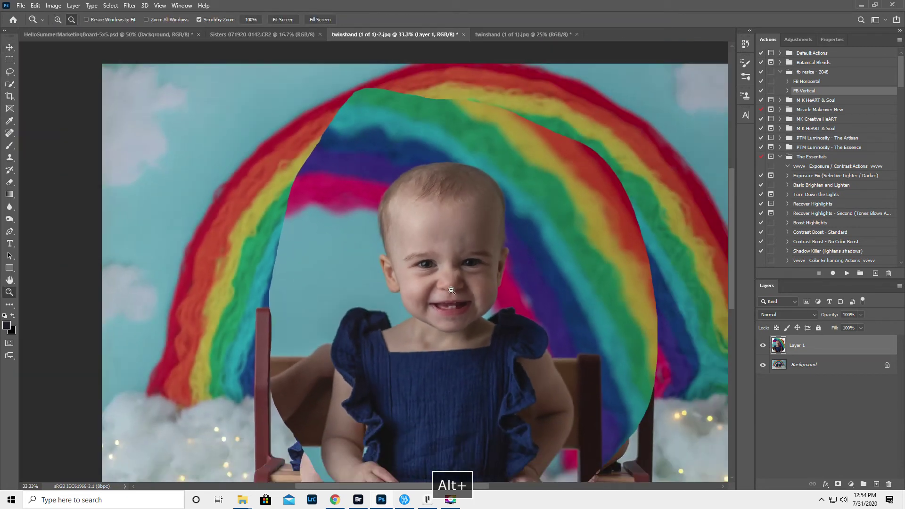
pyautogui.keyDown('alt'); pyautogui.click(455, 292); pyautogui.keyUp('alt')
pyautogui.click(9, 47)
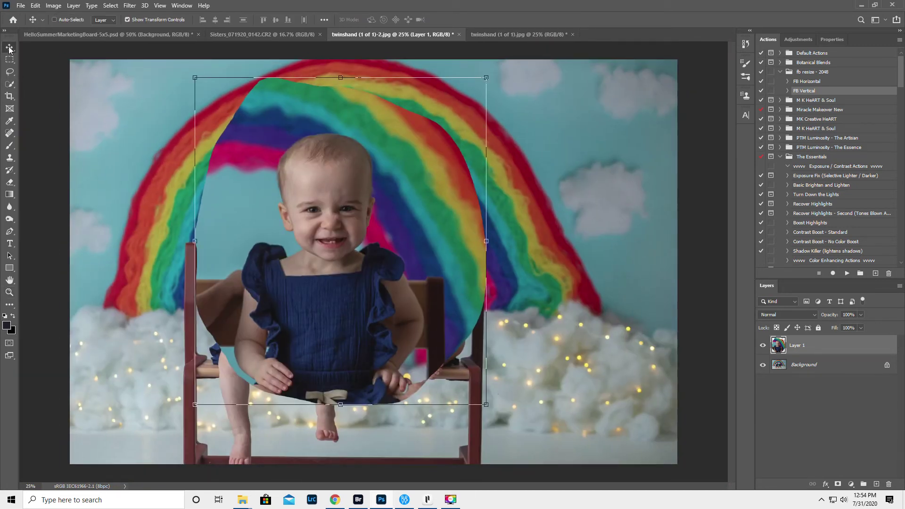
pyautogui.moveTo(297, 239); pyautogui.dragTo(398, 247)
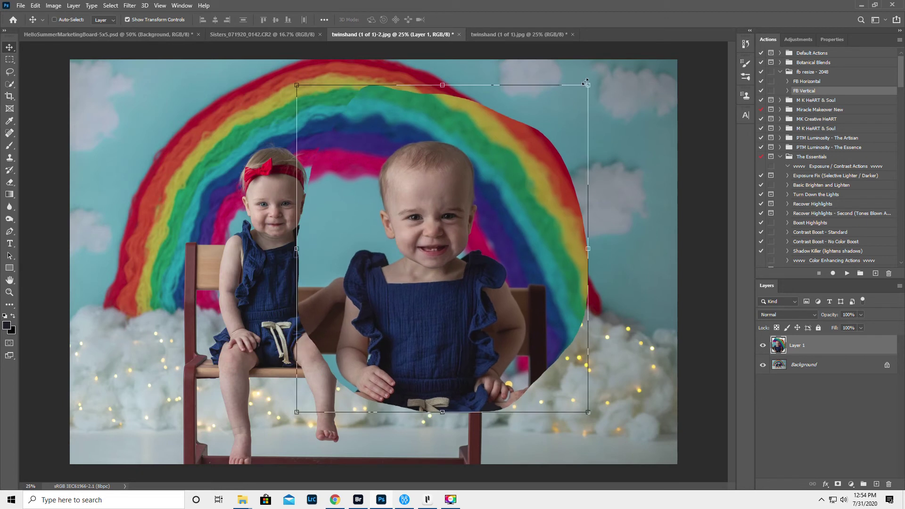
pyautogui.moveTo(588, 86); pyautogui.dragTo(480, 206)
pyautogui.moveTo(424, 263); pyautogui.dragTo(439, 178)
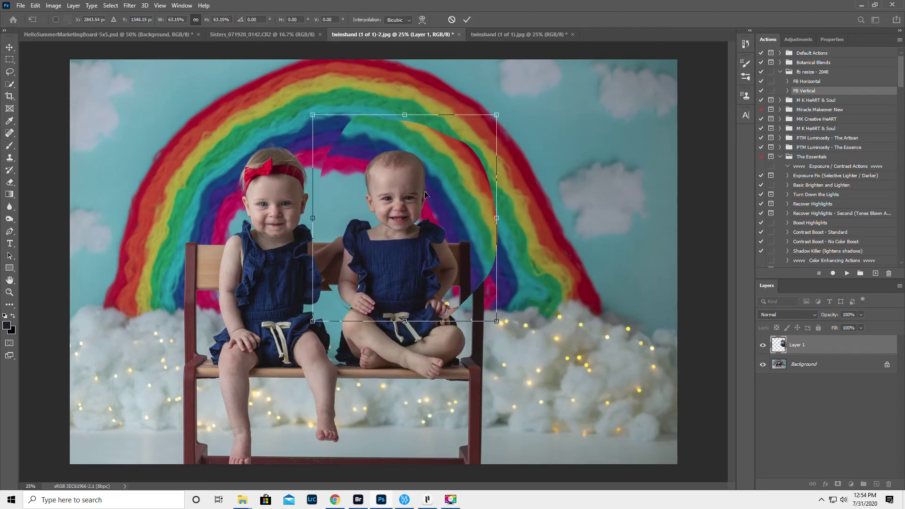
pyautogui.press('Return')
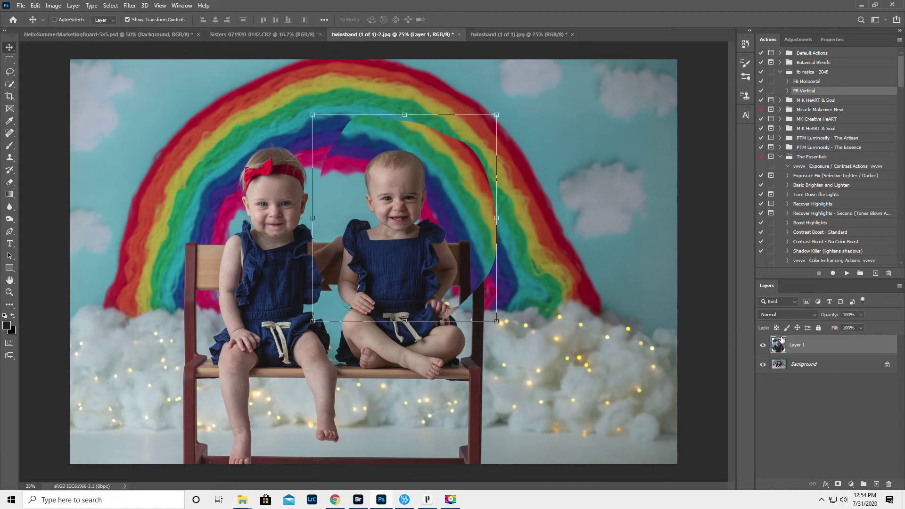
# Lower Layer 1's opacity to 70%, rotate it to about -3.74° and align its face with the twin underneath.
pyautogui.moveTo(832, 316); pyautogui.dragTo(818, 324)
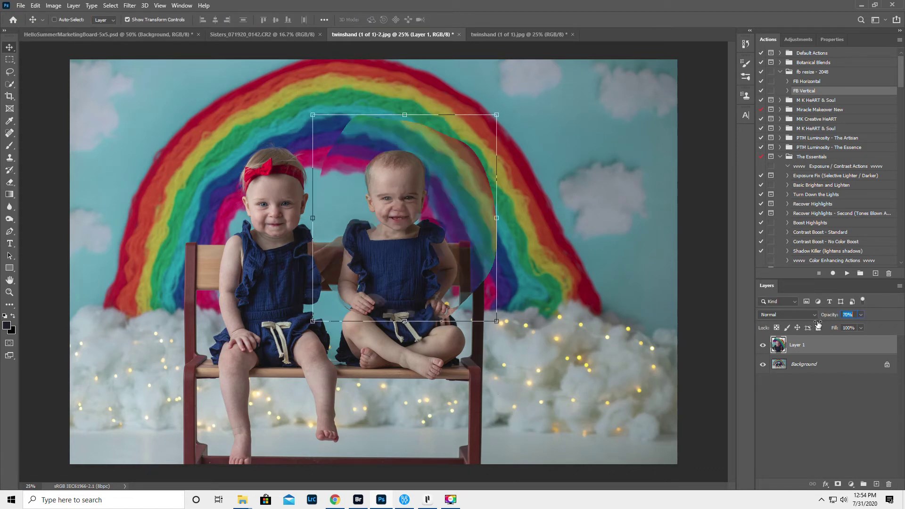
pyautogui.click(9, 292)
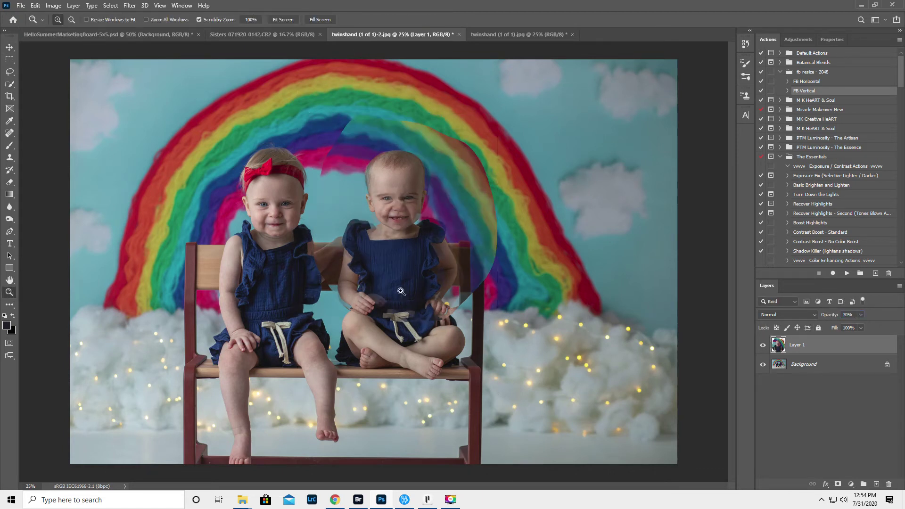
pyautogui.click(419, 224)
pyautogui.click(411, 207)
pyautogui.click(410, 207)
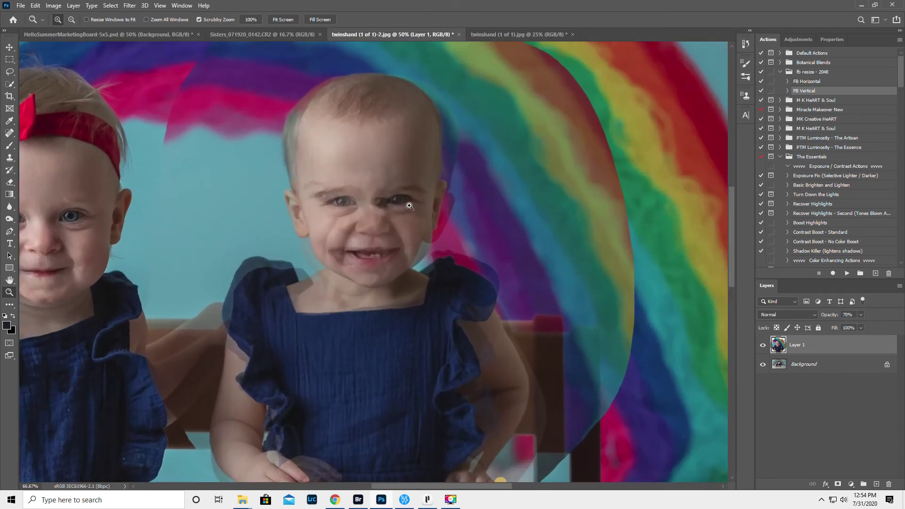
pyautogui.click(10, 47)
pyautogui.moveTo(407, 233)
pyautogui.mouseDown()
pyautogui.moveTo(398, 231)
pyautogui.moveTo(408, 233)
pyautogui.mouseUp()
pyautogui.moveTo(644, 278); pyautogui.dragTo(673, 247)
pyautogui.moveTo(399, 309); pyautogui.dragTo(401, 300)
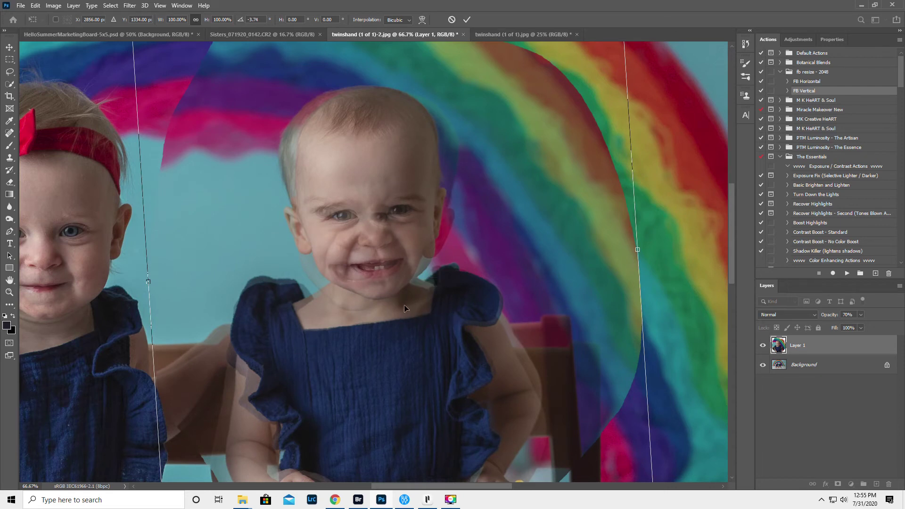
pyautogui.moveTo(403, 301)
pyautogui.mouseDown()
pyautogui.moveTo(389, 312)
pyautogui.moveTo(410, 308)
pyautogui.moveTo(406, 302)
pyautogui.mouseUp()
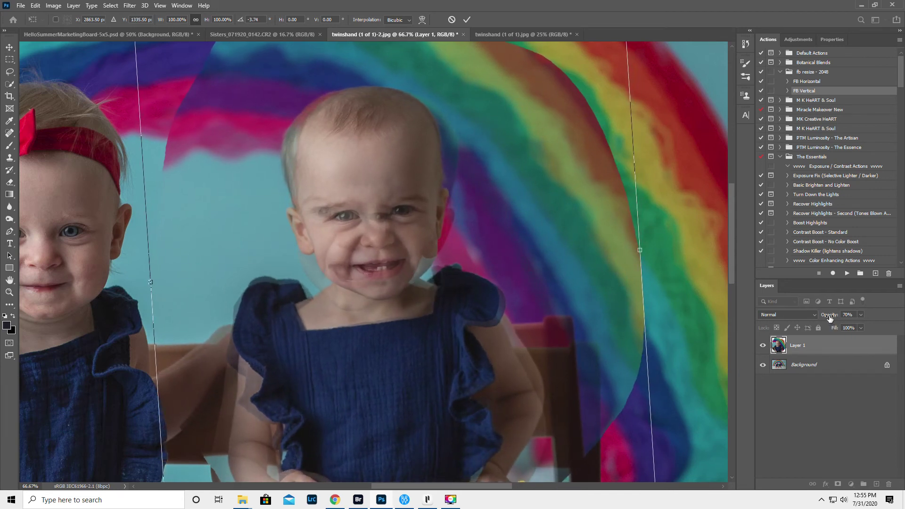
# Restore Layer 1's opacity to 100%, keep the transform, and add a white layer mask.
pyautogui.moveTo(838, 319); pyautogui.dragTo(901, 333)
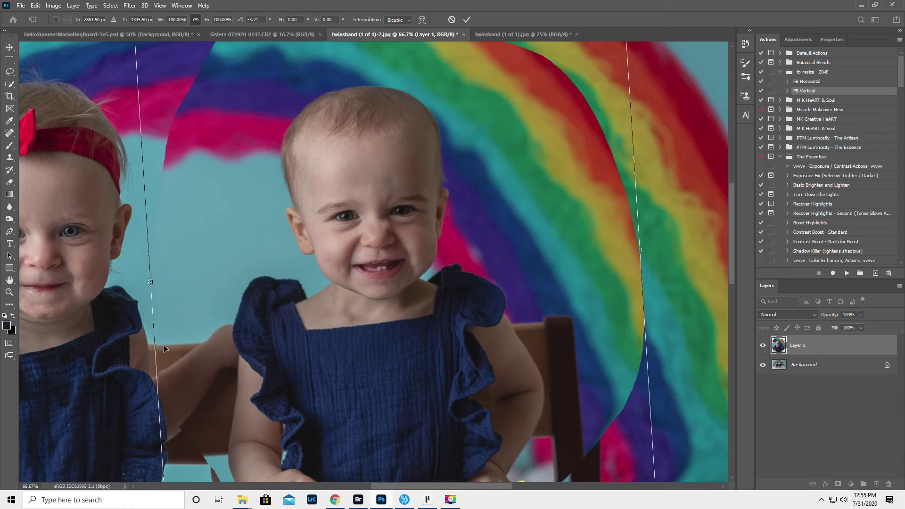
pyautogui.click(9, 292)
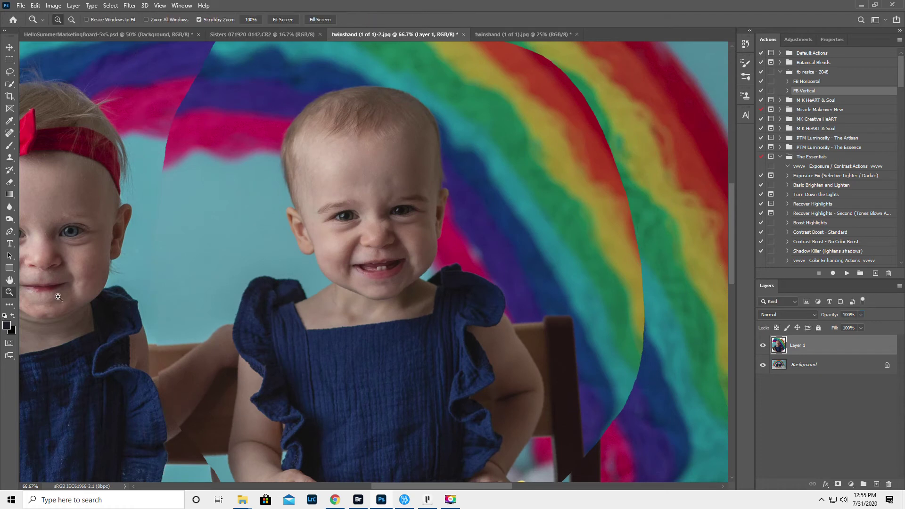
pyautogui.keyDown('alt'); pyautogui.click(387, 346); pyautogui.keyUp('alt')
pyautogui.moveTo(387, 346); pyautogui.dragTo(409, 357)
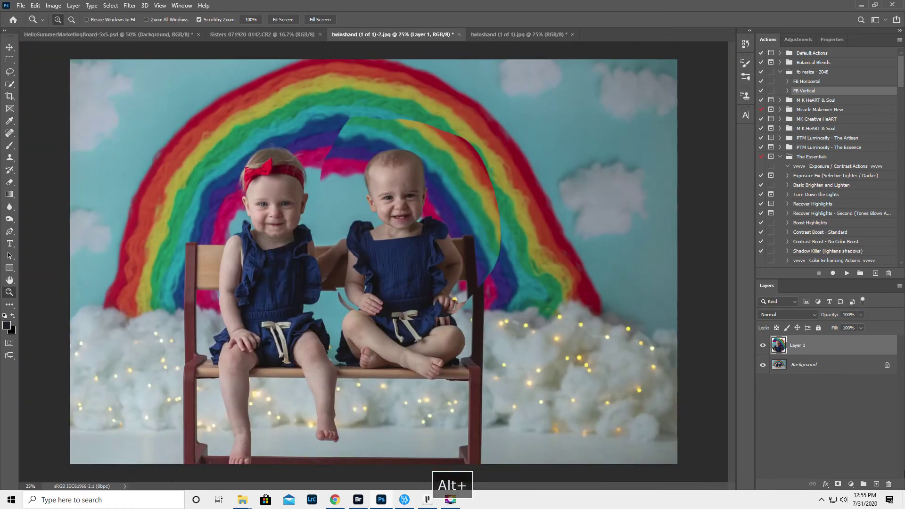
pyautogui.click(837, 484)
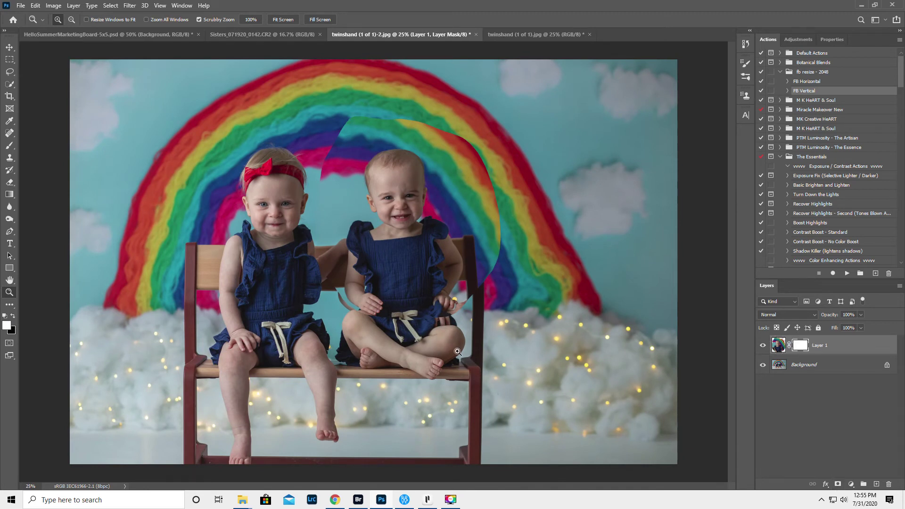
# Paint black on Layer 1's mask with a 300 px brush to hide the pasted rainbow, bench and body edges around the twin.
pyautogui.click(9, 146)
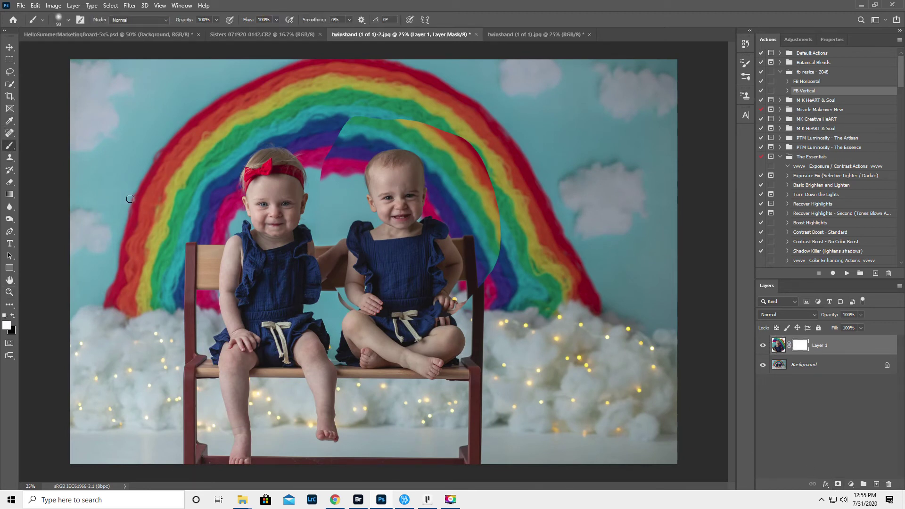
pyautogui.press(']')
pyautogui.press(']')
pyautogui.press(']')
pyautogui.press(']')
pyautogui.press(']')
pyautogui.press(']')
pyautogui.press(']')
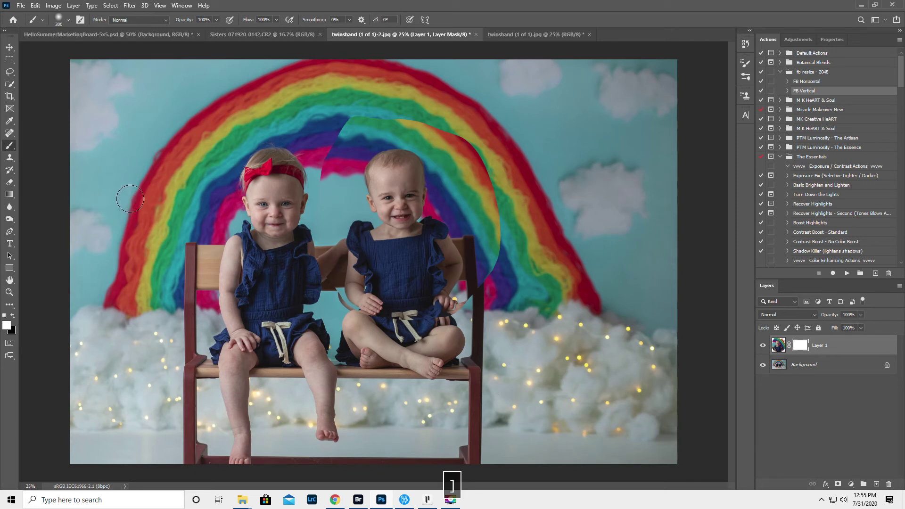
pyautogui.press('x')
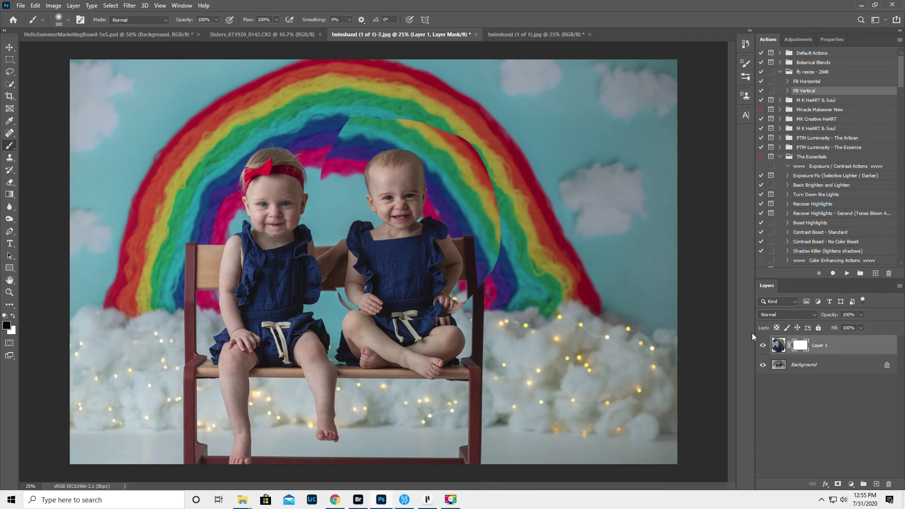
pyautogui.moveTo(400, 117)
pyautogui.mouseDown()
pyautogui.moveTo(333, 126)
pyautogui.moveTo(395, 111)
pyautogui.moveTo(450, 140)
pyautogui.moveTo(406, 113)
pyautogui.mouseUp()
pyautogui.moveTo(429, 131)
pyautogui.mouseDown()
pyautogui.moveTo(390, 119)
pyautogui.moveTo(465, 149)
pyautogui.moveTo(486, 173)
pyautogui.moveTo(496, 241)
pyautogui.moveTo(500, 212)
pyautogui.moveTo(486, 279)
pyautogui.moveTo(456, 309)
pyautogui.moveTo(442, 310)
pyautogui.moveTo(471, 293)
pyautogui.moveTo(435, 315)
pyautogui.moveTo(436, 307)
pyautogui.moveTo(385, 313)
pyautogui.moveTo(326, 286)
pyautogui.moveTo(333, 293)
pyautogui.moveTo(385, 318)
pyautogui.moveTo(326, 273)
pyautogui.moveTo(319, 252)
pyautogui.moveTo(322, 166)
pyautogui.moveTo(341, 126)
pyautogui.moveTo(309, 181)
pyautogui.moveTo(320, 156)
pyautogui.moveTo(328, 250)
pyautogui.moveTo(358, 291)
pyautogui.moveTo(405, 330)
pyautogui.moveTo(442, 326)
pyautogui.moveTo(459, 265)
pyautogui.moveTo(455, 272)
pyautogui.moveTo(456, 236)
pyautogui.moveTo(446, 244)
pyautogui.moveTo(469, 252)
pyautogui.moveTo(464, 229)
pyautogui.moveTo(478, 295)
pyautogui.moveTo(468, 363)
pyautogui.moveTo(449, 349)
pyautogui.moveTo(438, 269)
pyautogui.moveTo(421, 286)
pyautogui.mouseUp()
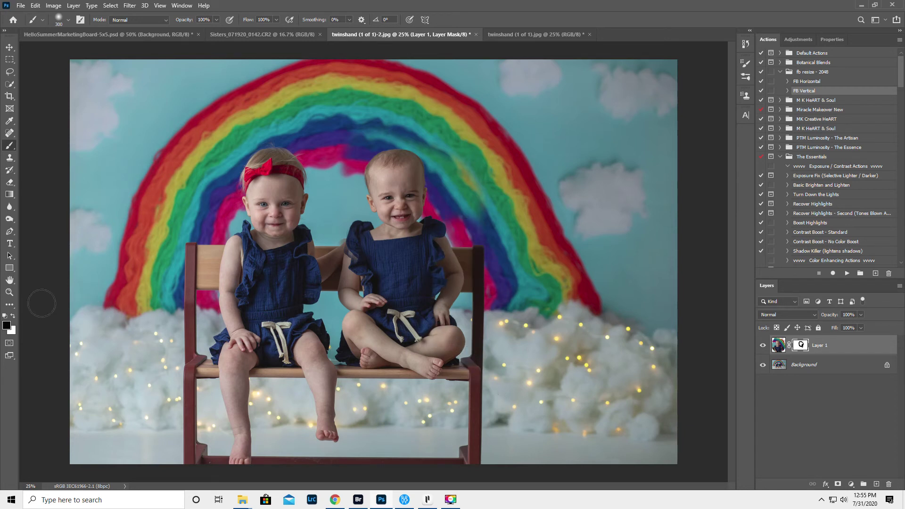
# Compare Layer 1 on and off, and mask out leftover pasted rainbow beside the twin's head with a 60 px black brush.
pyautogui.click(10, 292)
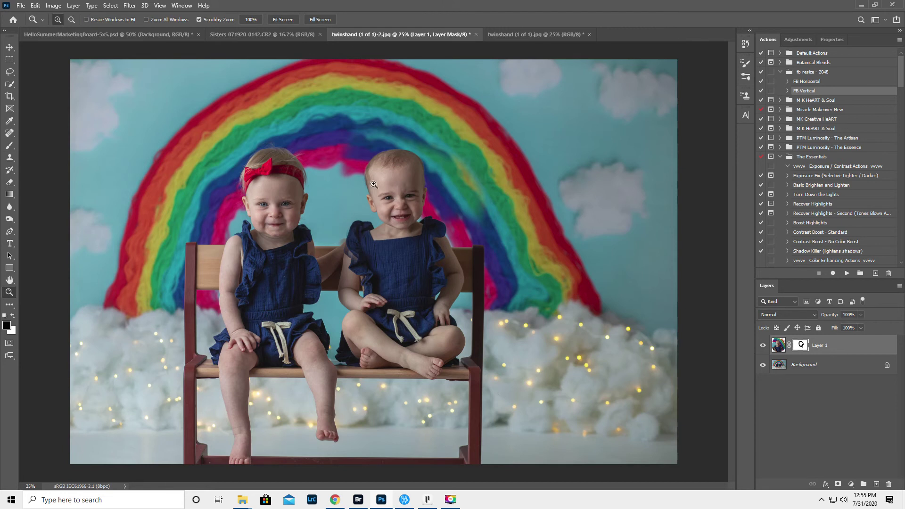
pyautogui.click(404, 140)
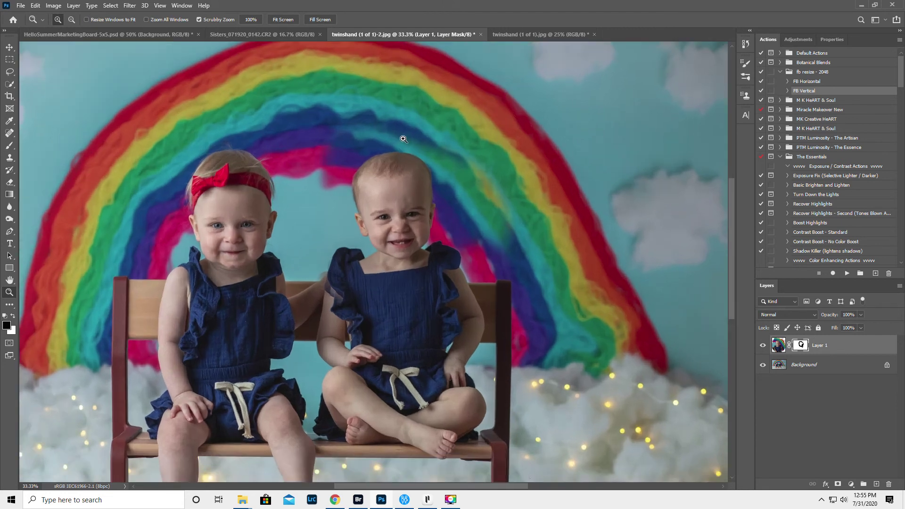
pyautogui.click(762, 346)
pyautogui.click(763, 346)
pyautogui.click(10, 146)
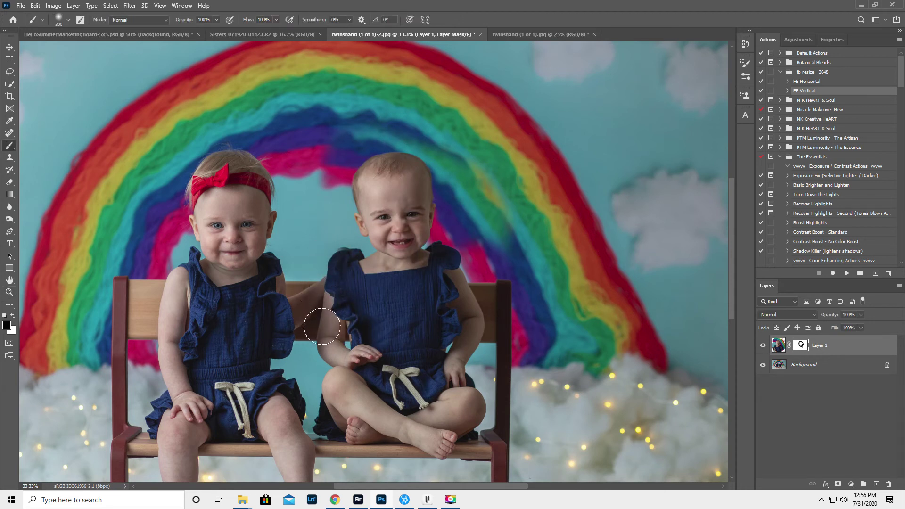
pyautogui.press('[')
pyautogui.press('[')
pyautogui.press('[')
pyautogui.press('[')
pyautogui.press('[')
pyautogui.press('[')
pyautogui.press('[')
pyautogui.press('[')
pyautogui.press('[')
pyautogui.press('[')
pyautogui.hotkey('ctrl', 'z')
pyautogui.moveTo(336, 151)
pyautogui.mouseDown()
pyautogui.moveTo(330, 150)
pyautogui.moveTo(323, 184)
pyautogui.moveTo(334, 191)
pyautogui.moveTo(334, 175)
pyautogui.moveTo(320, 188)
pyautogui.moveTo(318, 175)
pyautogui.moveTo(348, 144)
pyautogui.moveTo(327, 163)
pyautogui.mouseUp()
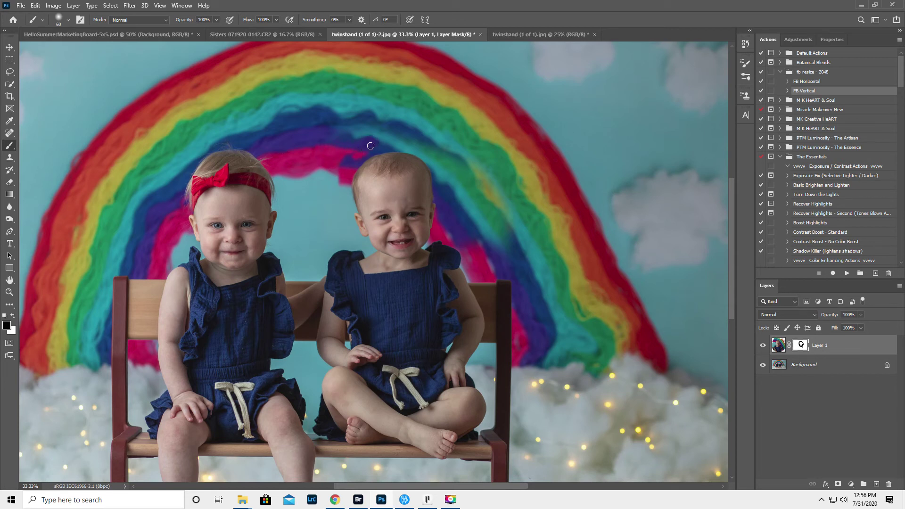
pyautogui.moveTo(444, 172)
pyautogui.mouseDown()
pyautogui.moveTo(445, 229)
pyautogui.moveTo(460, 246)
pyautogui.moveTo(448, 222)
pyautogui.moveTo(471, 244)
pyautogui.moveTo(481, 228)
pyautogui.moveTo(464, 232)
pyautogui.moveTo(463, 215)
pyautogui.moveTo(451, 218)
pyautogui.moveTo(448, 175)
pyautogui.moveTo(455, 198)
pyautogui.moveTo(466, 185)
pyautogui.moveTo(489, 220)
pyautogui.moveTo(477, 235)
pyautogui.mouseUp()
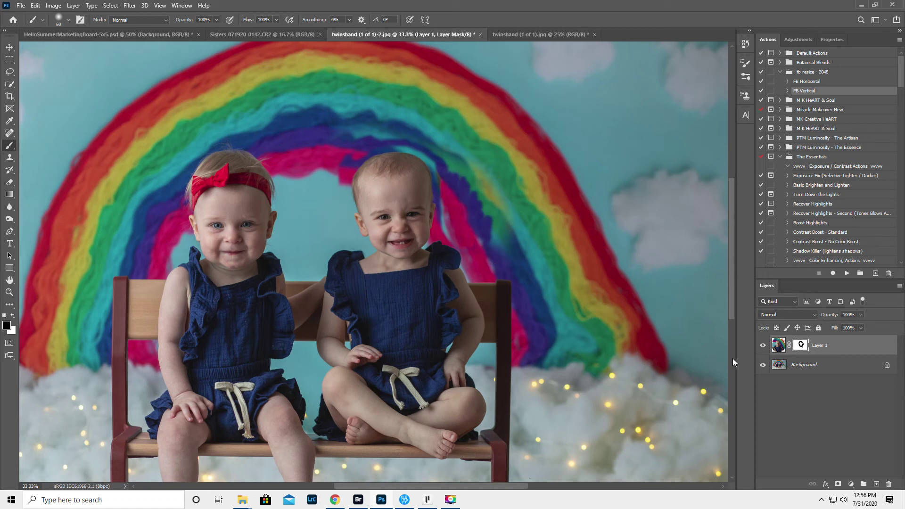
# Check Layer 1 against the original and paint black on its mask along the top of the twin's head.
pyautogui.click(762, 345)
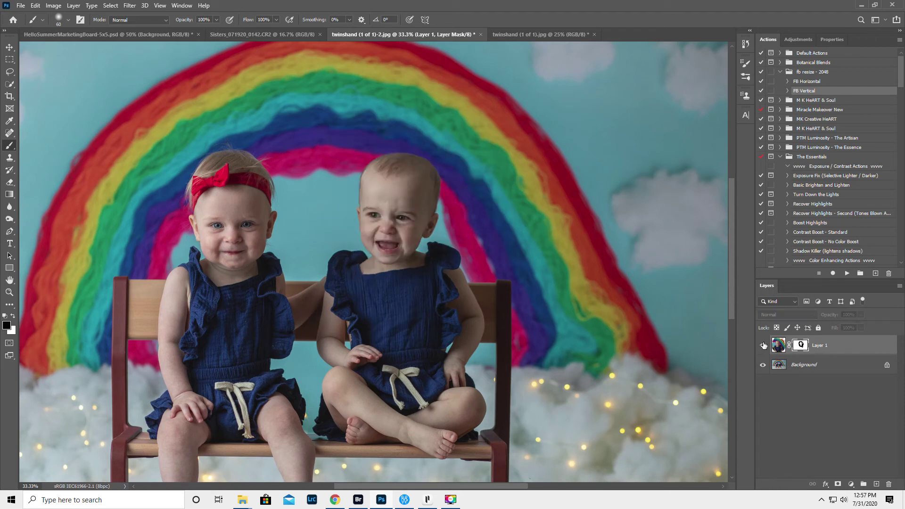
pyautogui.click(763, 345)
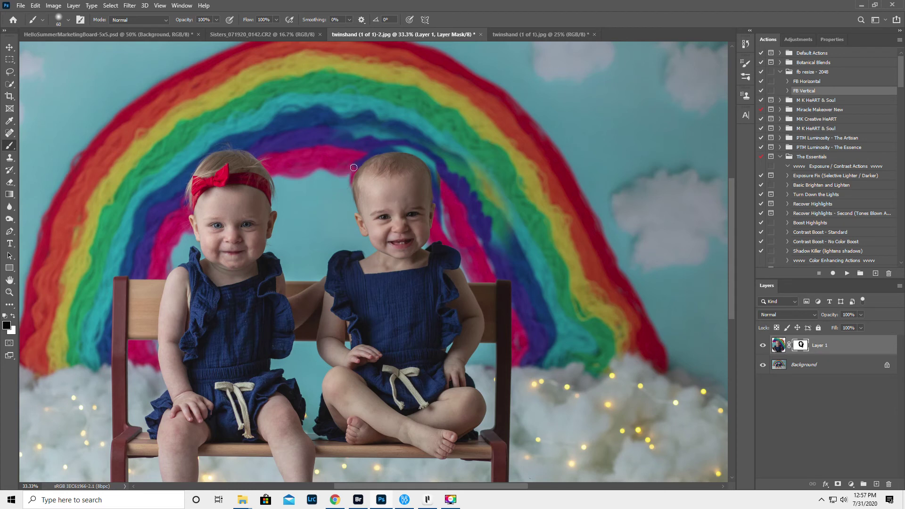
pyautogui.moveTo(371, 150)
pyautogui.mouseDown()
pyautogui.moveTo(412, 145)
pyautogui.moveTo(436, 174)
pyautogui.moveTo(403, 148)
pyautogui.mouseUp()
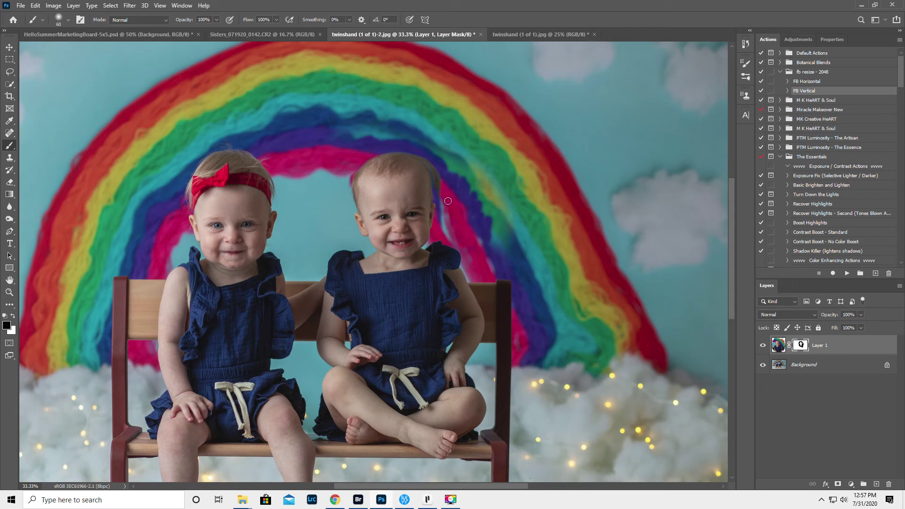
# Compare Layer 1 with the original, rotate it about 6.6° clockwise, shift it slightly to align the twin's head, and keep the transform.
pyautogui.click(763, 346)
pyautogui.click(763, 346)
pyautogui.click(9, 47)
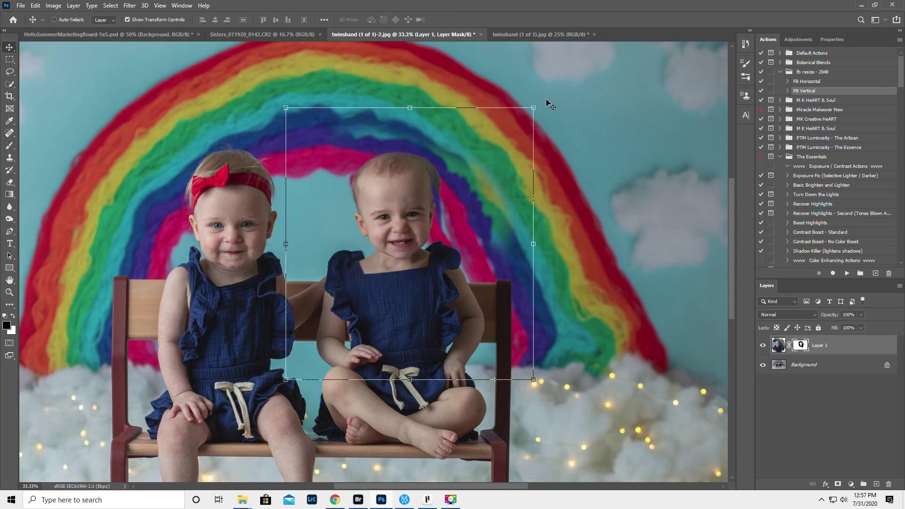
pyautogui.moveTo(543, 99); pyautogui.dragTo(560, 116)
pyautogui.moveTo(442, 210); pyautogui.dragTo(435, 205)
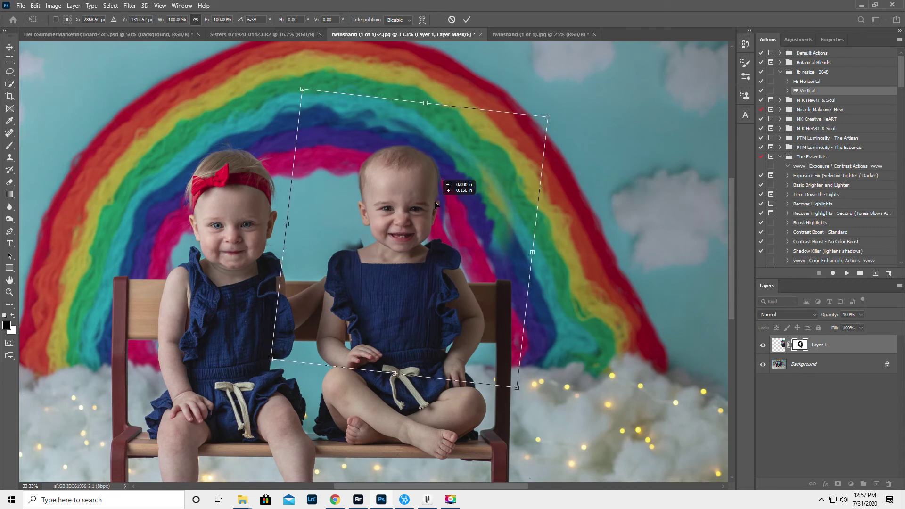
pyautogui.press('Return')
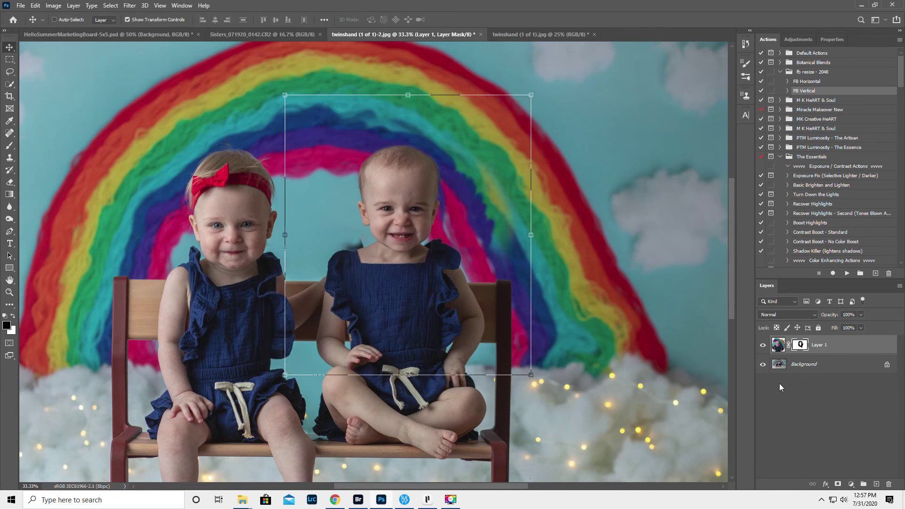
# Paint white on Layer 1's mask with a 60 px brush to reveal the pasted shoulder ruffle beside the twin's neck.
pyautogui.click(10, 145)
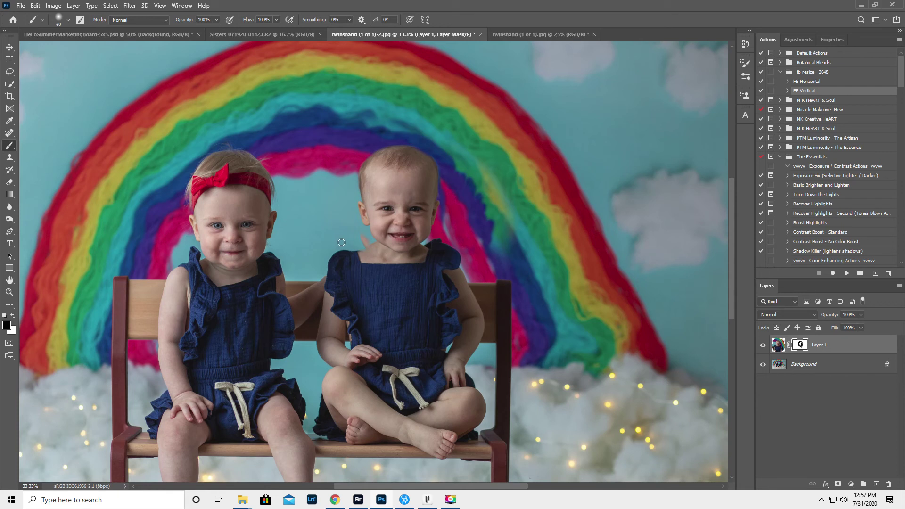
pyautogui.press('x')
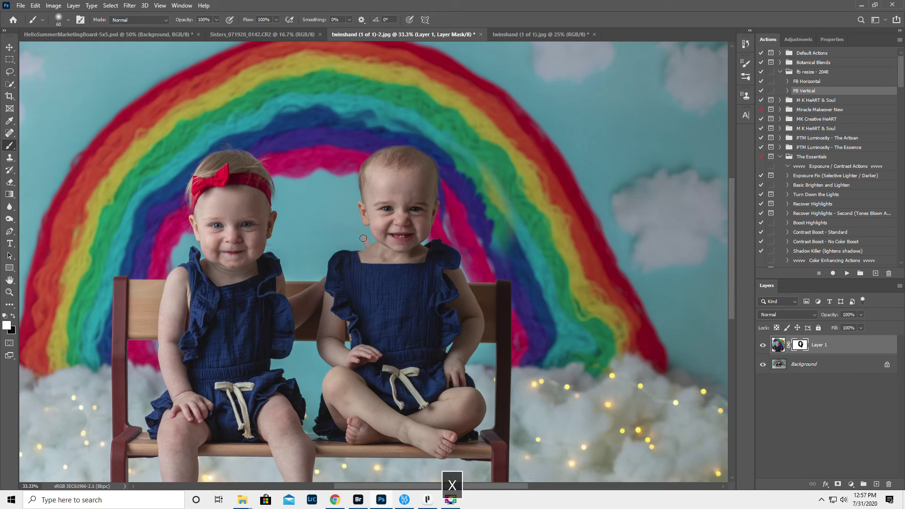
pyautogui.moveTo(366, 244)
pyautogui.mouseDown()
pyautogui.moveTo(355, 251)
pyautogui.moveTo(353, 241)
pyautogui.moveTo(341, 245)
pyautogui.moveTo(346, 237)
pyautogui.moveTo(330, 260)
pyautogui.mouseUp()
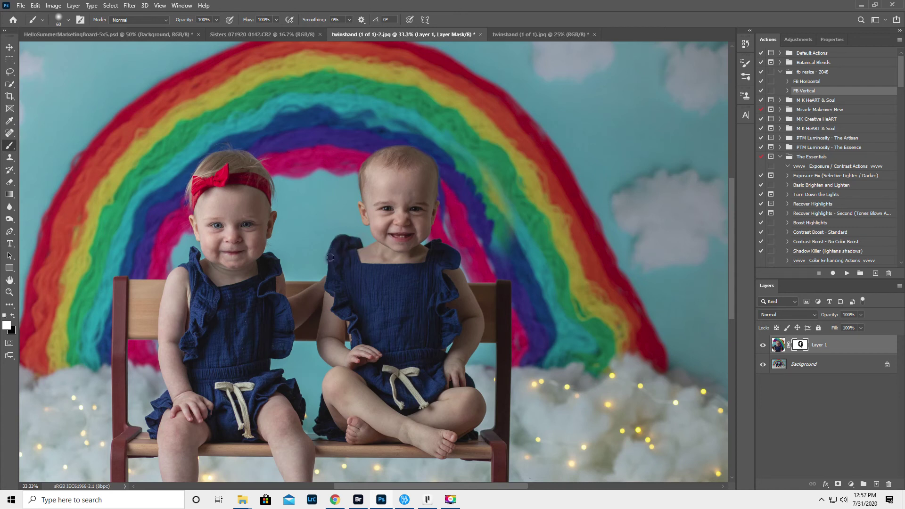
pyautogui.press('x')
# Compare Layer 1 on and off, and move it slightly down so the twin's head sits naturally on the body.
pyautogui.click(763, 346)
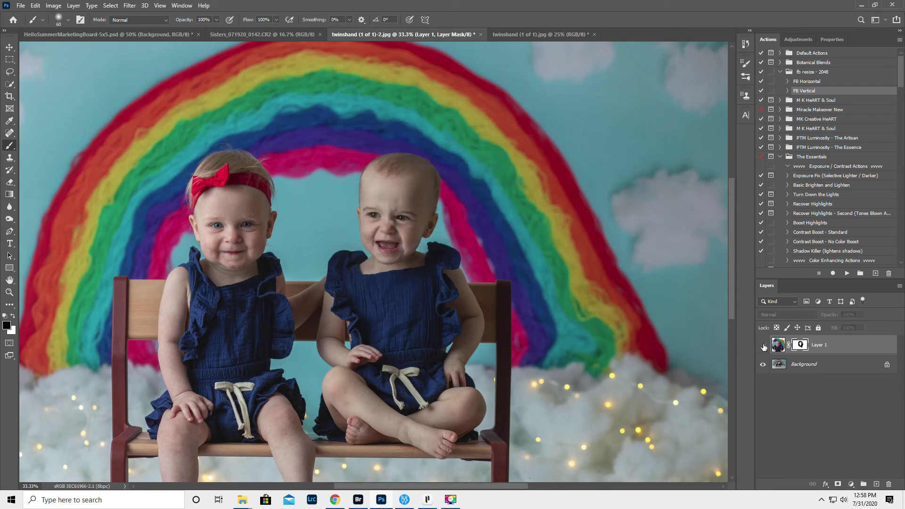
pyautogui.click(762, 346)
pyautogui.click(763, 345)
pyautogui.click(763, 345)
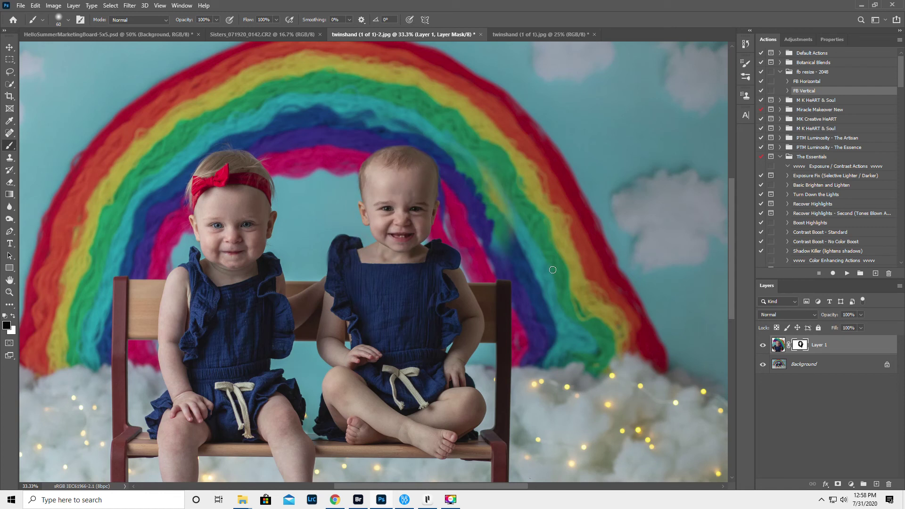
pyautogui.click(762, 345)
pyautogui.click(763, 346)
pyautogui.click(9, 47)
pyautogui.moveTo(391, 197); pyautogui.dragTo(391, 209)
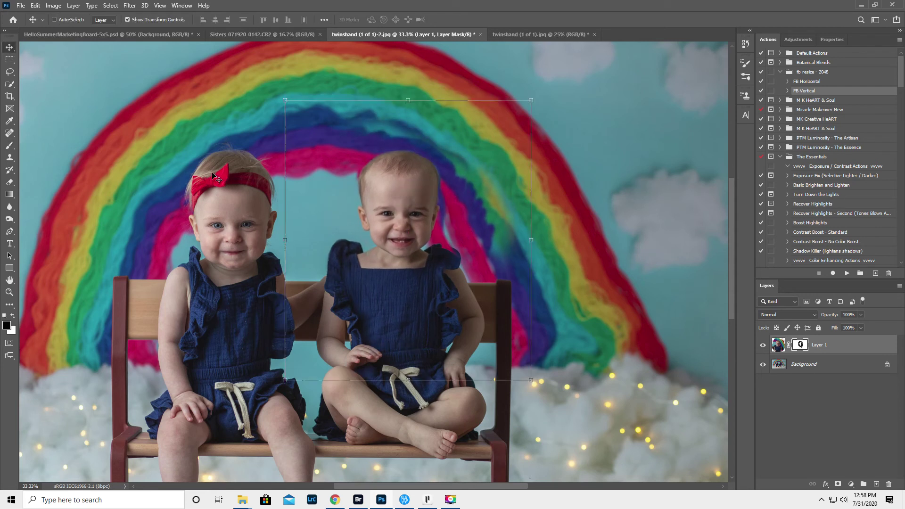
# Paint black on Layer 1's mask with a 175 px brush to hide the pasted rainbow to the right of the twin's head.
pyautogui.click(9, 120)
pyautogui.click(9, 145)
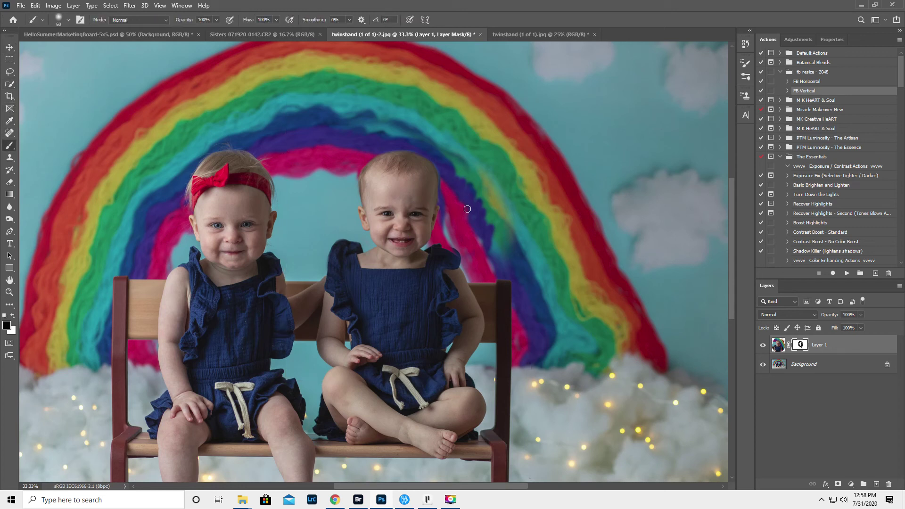
pyautogui.press(']')
pyautogui.press(']')
pyautogui.press(']')
pyautogui.press(']')
pyautogui.press(']')
pyautogui.press(']')
pyautogui.press(']')
pyautogui.moveTo(512, 245)
pyautogui.mouseDown()
pyautogui.moveTo(482, 190)
pyautogui.moveTo(465, 182)
pyautogui.moveTo(466, 162)
pyautogui.moveTo(450, 146)
pyautogui.moveTo(456, 164)
pyautogui.moveTo(427, 137)
pyautogui.moveTo(348, 135)
pyautogui.moveTo(361, 124)
pyautogui.moveTo(316, 134)
pyautogui.moveTo(301, 127)
pyautogui.moveTo(350, 160)
pyautogui.moveTo(346, 168)
pyautogui.moveTo(355, 131)
pyautogui.moveTo(413, 121)
pyautogui.moveTo(454, 144)
pyautogui.moveTo(450, 233)
pyautogui.mouseUp()
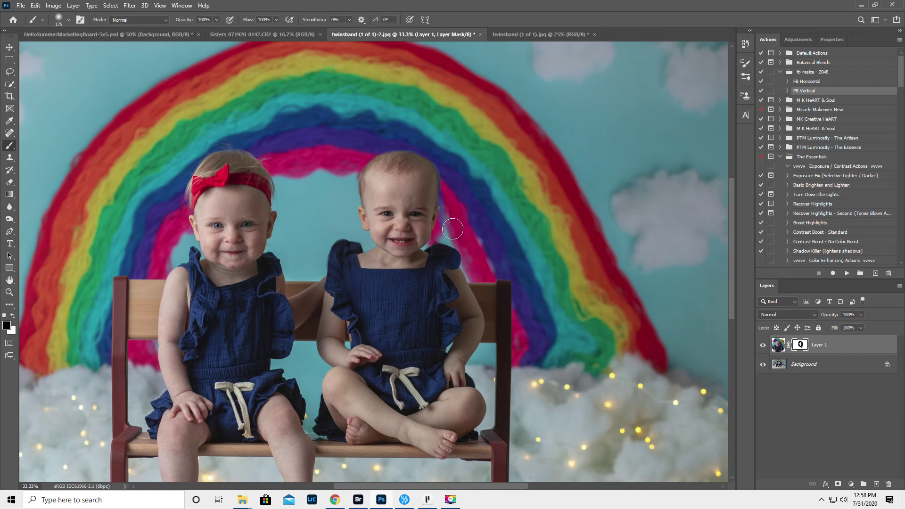
# Paint black on Layer 1's mask at the corner of the dress neckline with a 50 px brush.
pyautogui.press('[')
pyautogui.press('[')
pyautogui.press('[')
pyautogui.press('[')
pyautogui.press('[')
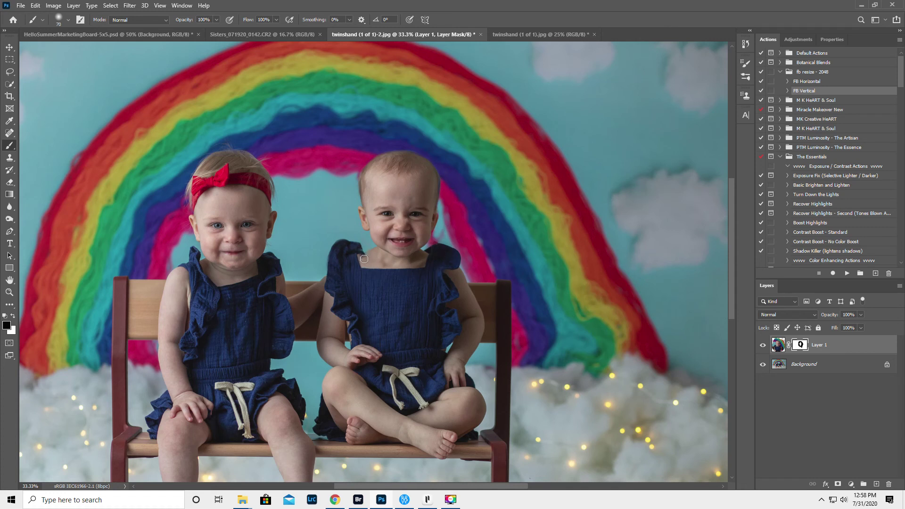
pyautogui.press('[')
pyautogui.press('[')
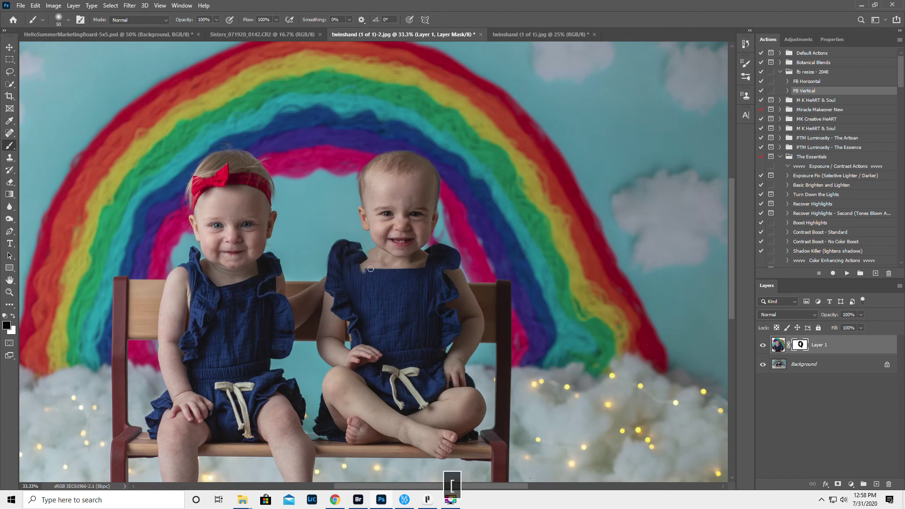
pyautogui.moveTo(370, 269); pyautogui.dragTo(360, 272)
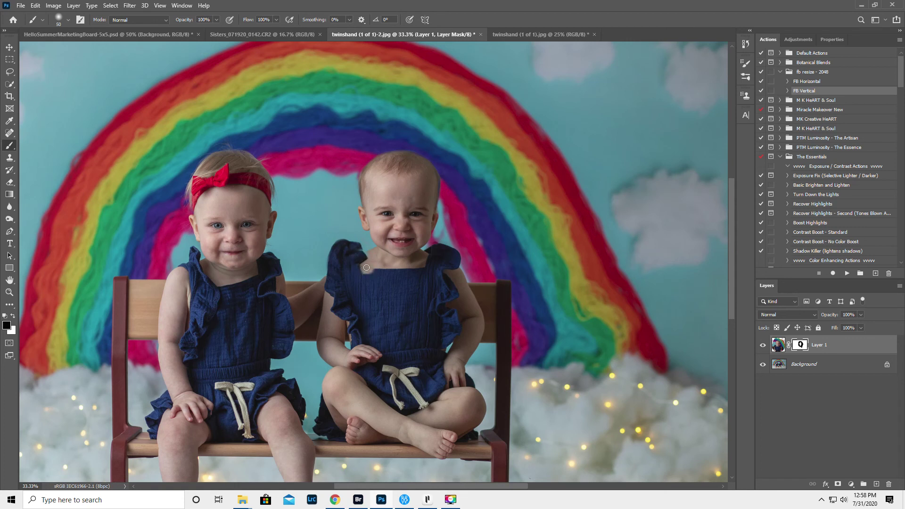
# Paint white on Layer 1's mask to restore the pasted dress at the corner of the neckline.
pyautogui.press('x')
pyautogui.moveTo(377, 267); pyautogui.dragTo(364, 274)
pyautogui.press('x')
pyautogui.press('x')
pyautogui.press('x')
# Compare Layer 1 on and off, and flatten the image into a single background layer.
pyautogui.click(763, 345)
pyautogui.click(763, 346)
pyautogui.click(899, 285)
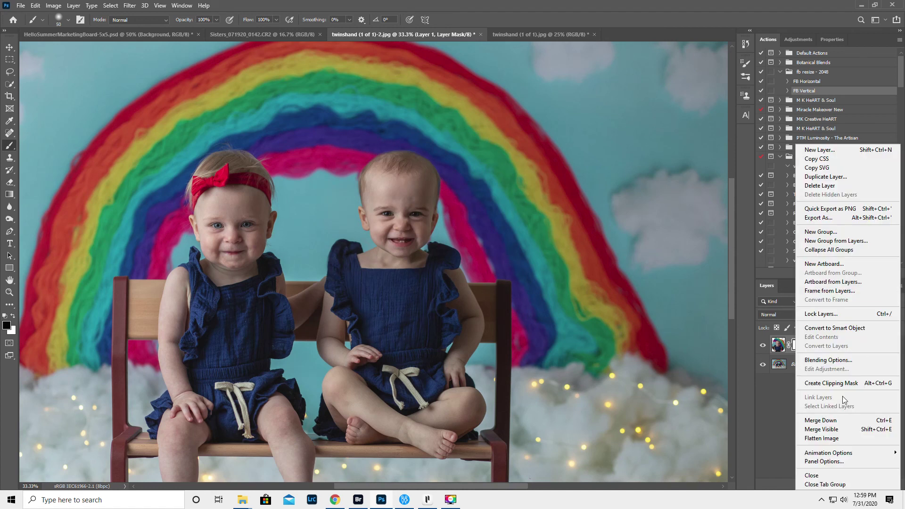
pyautogui.click(832, 439)
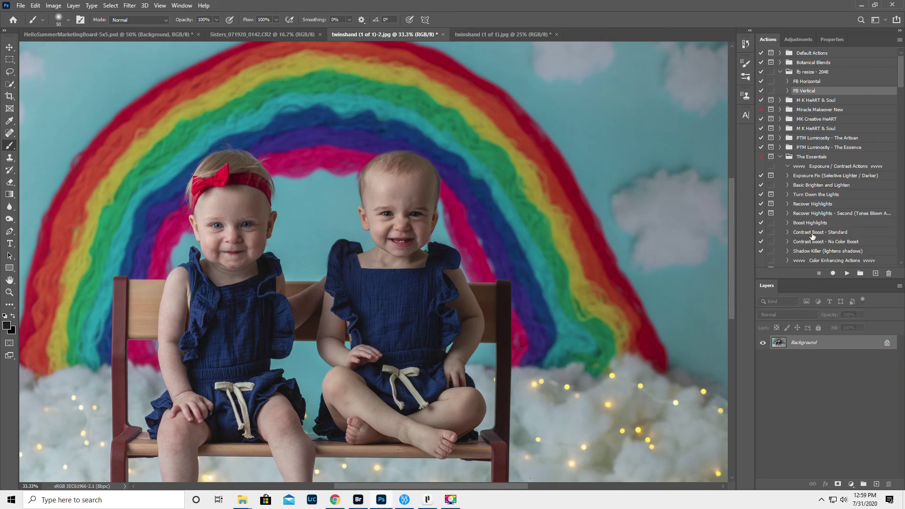
# Find the Meshelle Designer Set among the actions and run its Baby Light action.
pyautogui.click(780, 157)
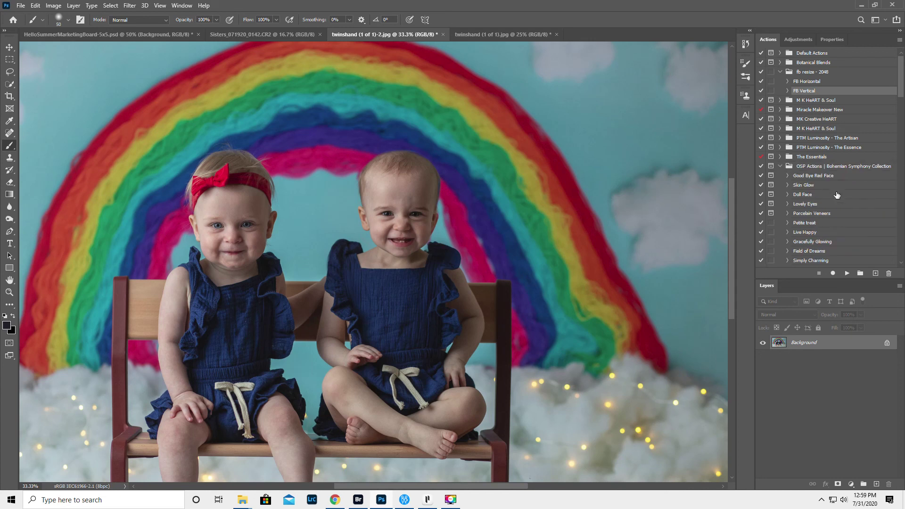
pyautogui.click(779, 166)
pyautogui.scroll(-4, 824, 197)
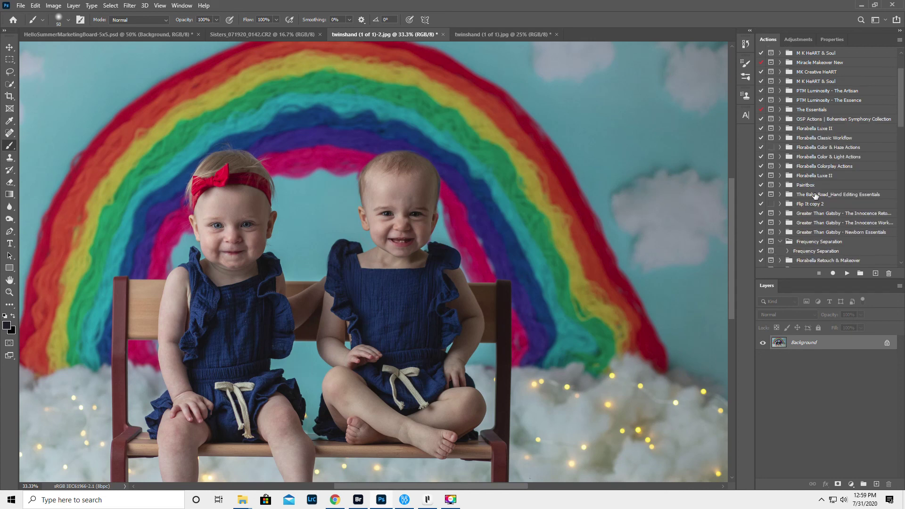
pyautogui.scroll(-4, 815, 196)
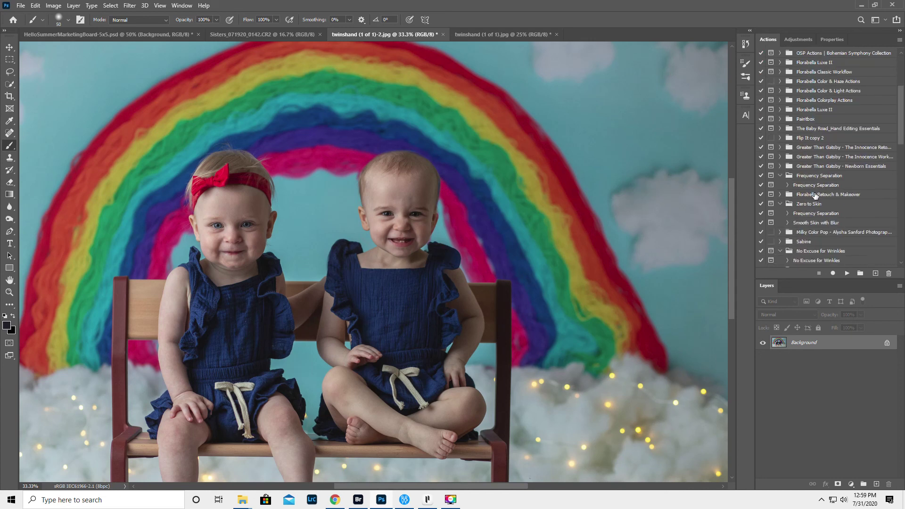
pyautogui.scroll(-1, 814, 196)
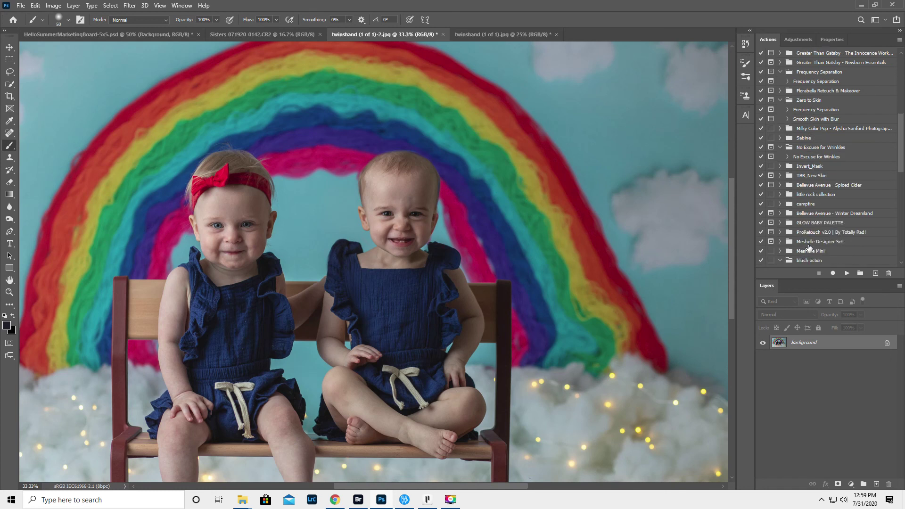
pyautogui.click(779, 242)
pyautogui.click(794, 254)
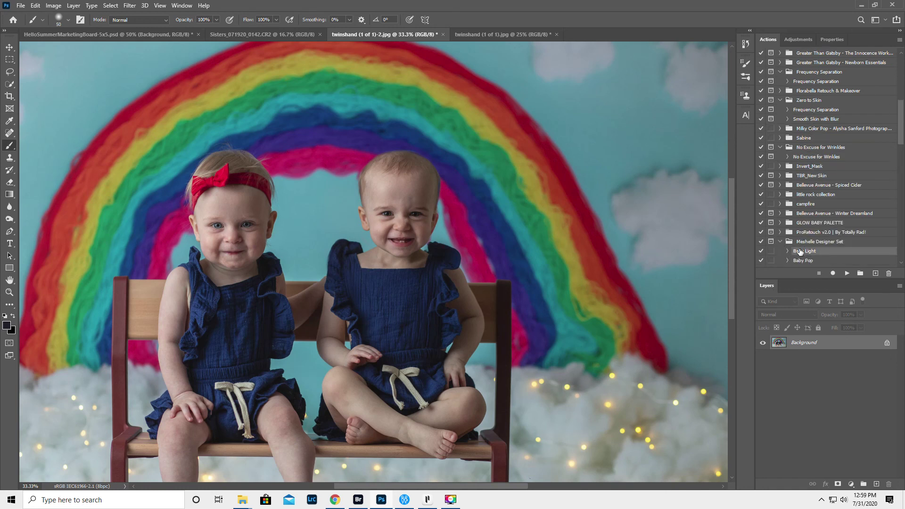
pyautogui.click(846, 273)
# Compare the Baby Light layer on and off with the whole photo in view, and set its opacity to 30%.
pyautogui.click(9, 292)
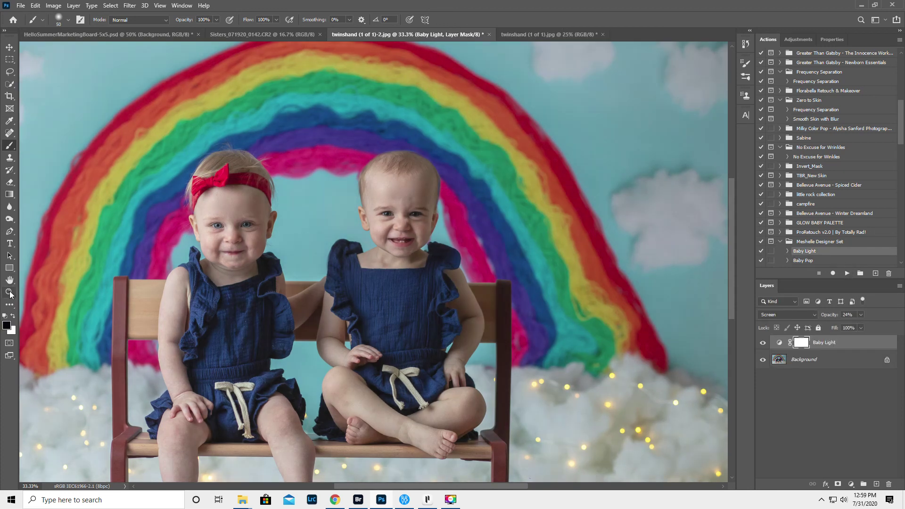
pyautogui.keyDown('alt'); pyautogui.click(290, 313); pyautogui.keyUp('alt')
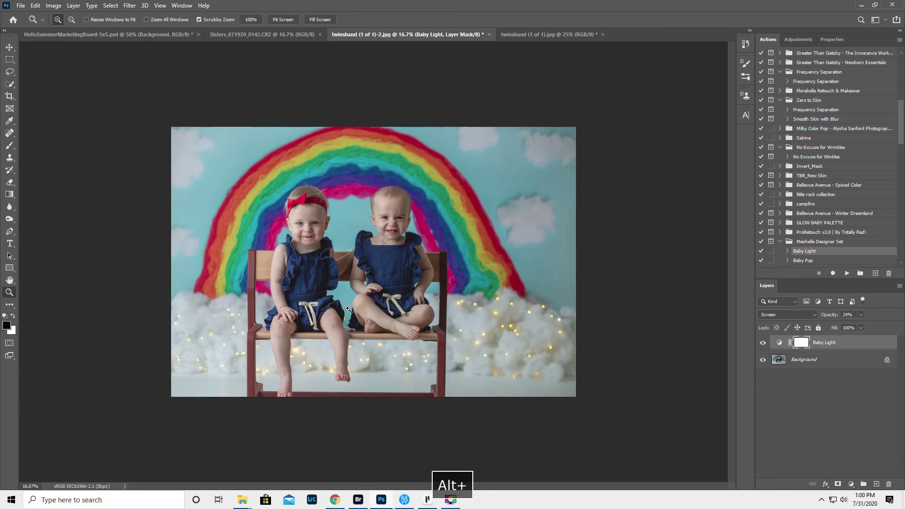
pyautogui.click(349, 308)
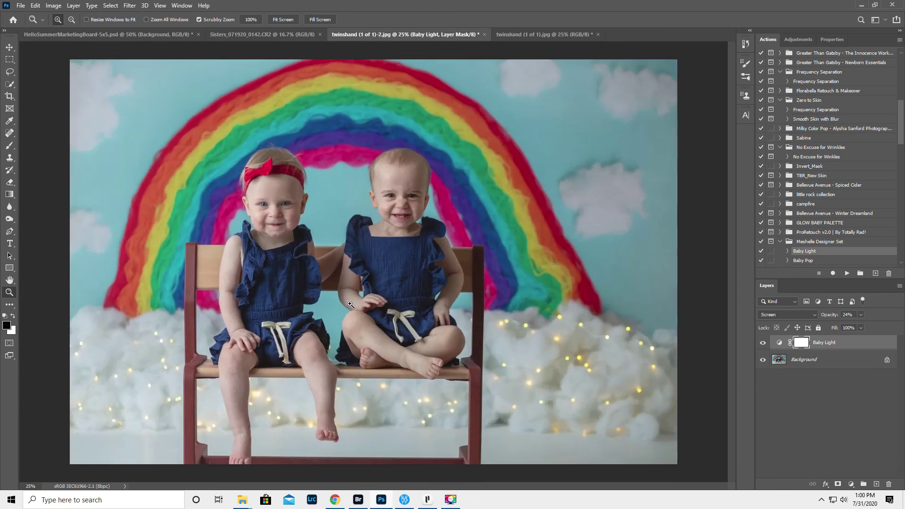
pyautogui.click(762, 342)
pyautogui.click(762, 343)
pyautogui.moveTo(832, 318); pyautogui.dragTo(833, 318)
pyautogui.press('Return')
# Run the Baby Pop action and lower the Baby Pop group's opacity to 16%.
pyautogui.scroll(-1, 814, 248)
pyautogui.click(809, 232)
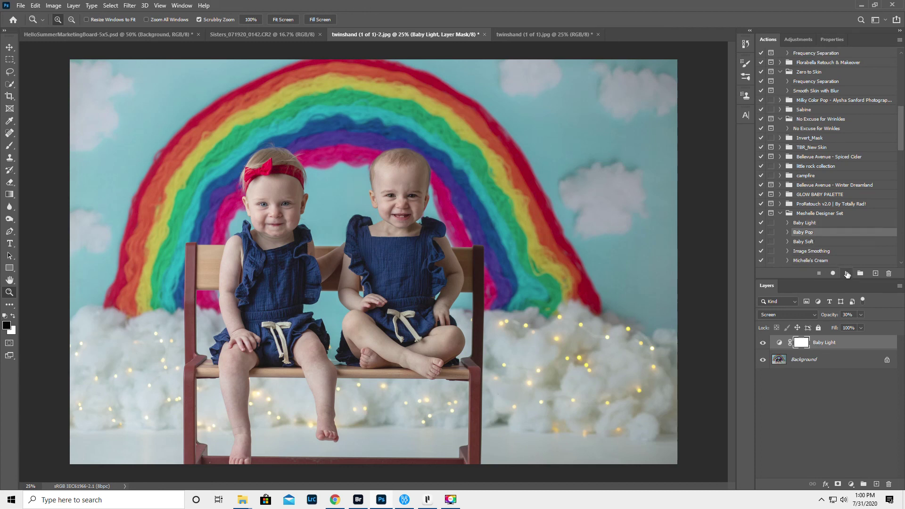
pyautogui.click(846, 274)
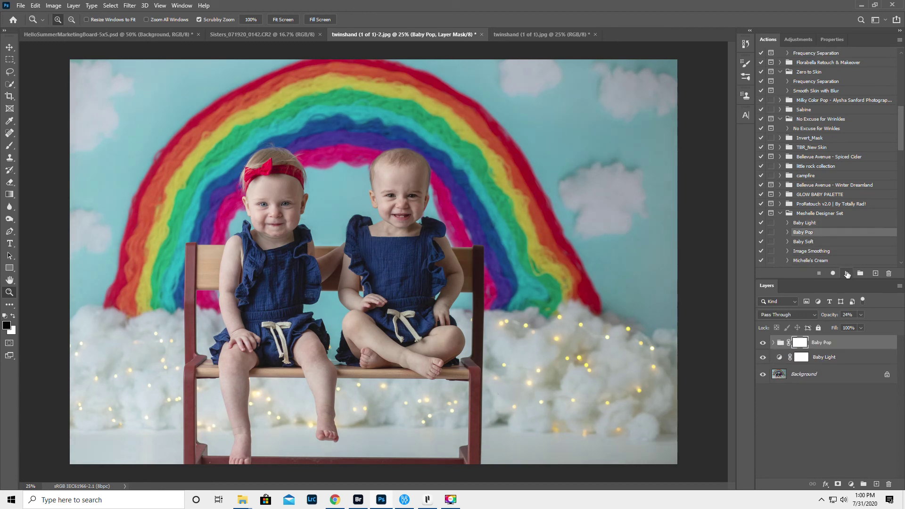
pyautogui.moveTo(830, 314); pyautogui.dragTo(826, 316)
# Look through the remaining Meshelle Designer Set actions and flatten the Baby Pop and Baby Light adjustments into the background.
pyautogui.scroll(-1, 850, 241)
pyautogui.scroll(-2, 851, 242)
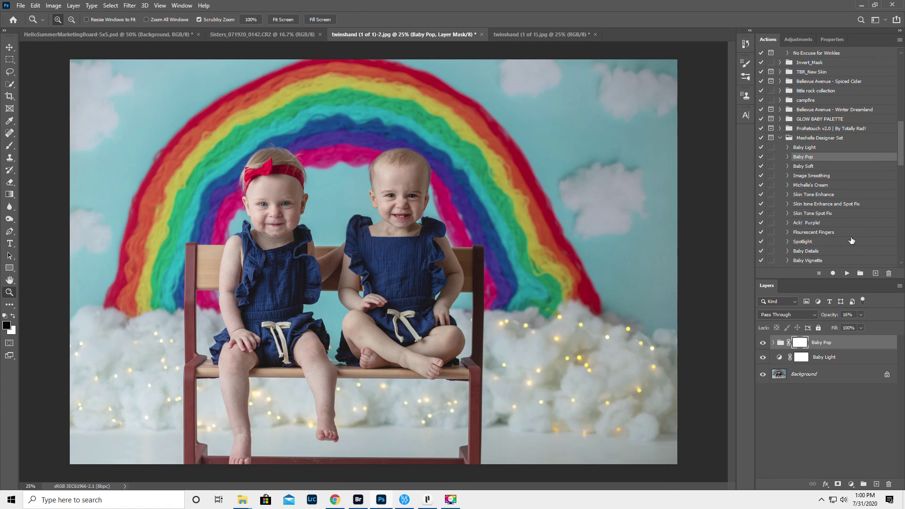
pyautogui.scroll(-1, 850, 241)
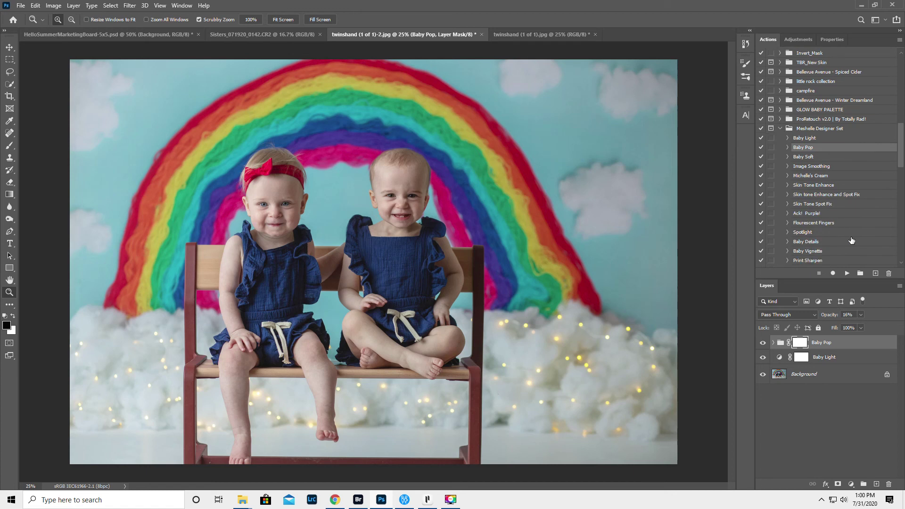
pyautogui.scroll(-1, 850, 241)
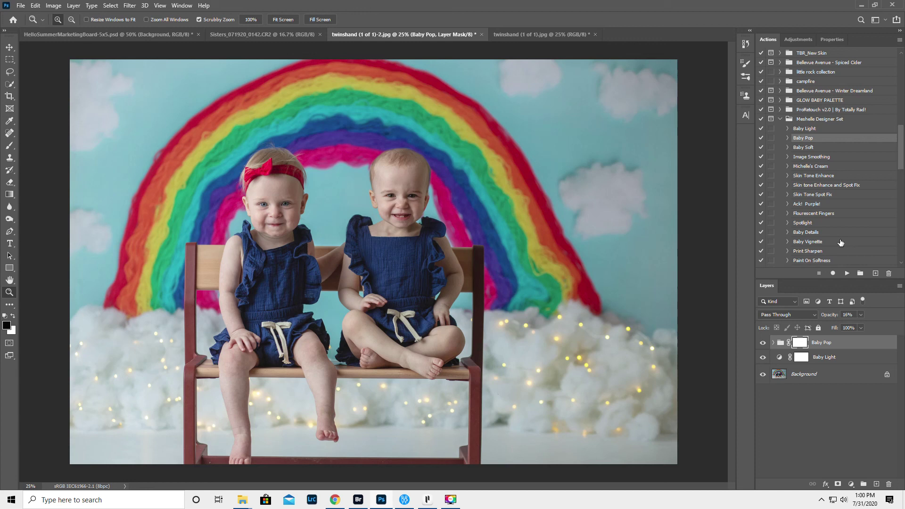
pyautogui.click(900, 286)
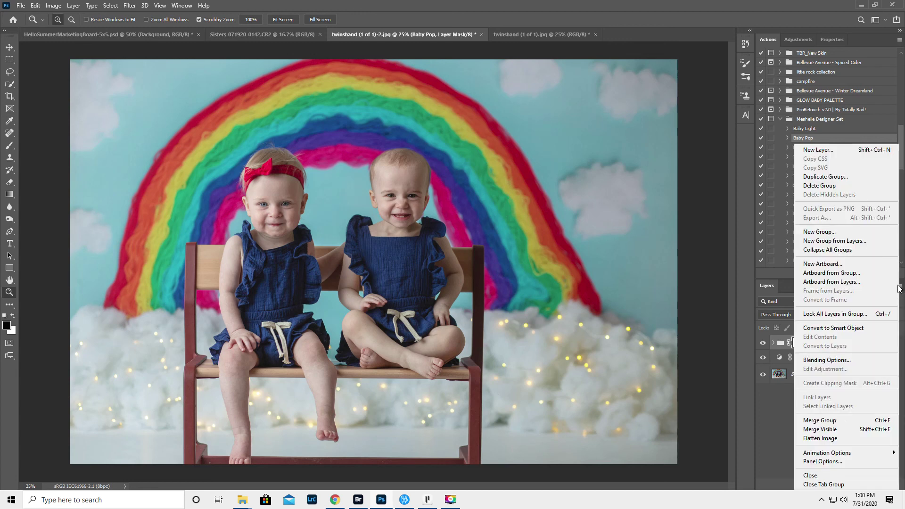
pyautogui.click(837, 438)
# Open the photo in the Liquify filter and reduce the Forward Warp brush size to 175.
pyautogui.click(137, 6)
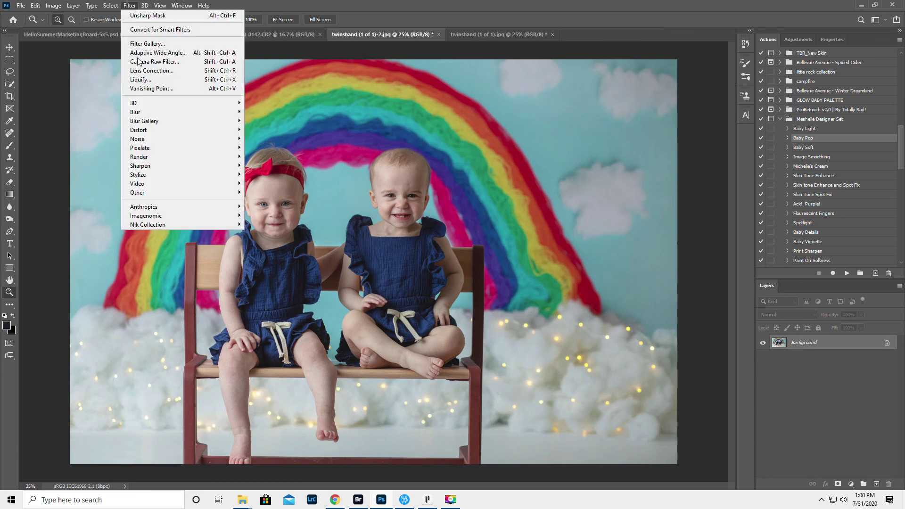
pyautogui.click(143, 80)
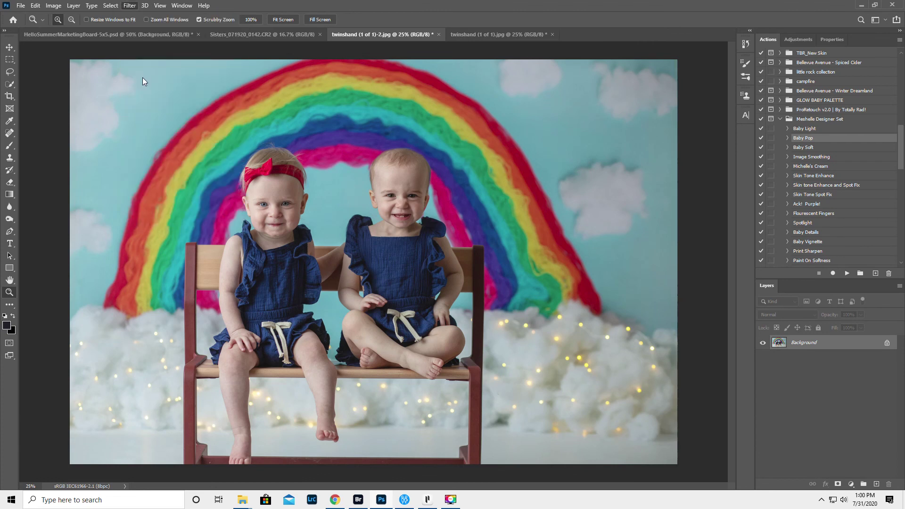
pyautogui.press('[')
pyautogui.press('[')
pyautogui.press('[')
pyautogui.press('[')
pyautogui.press('[')
pyautogui.press('[')
pyautogui.press('[')
pyautogui.press('[')
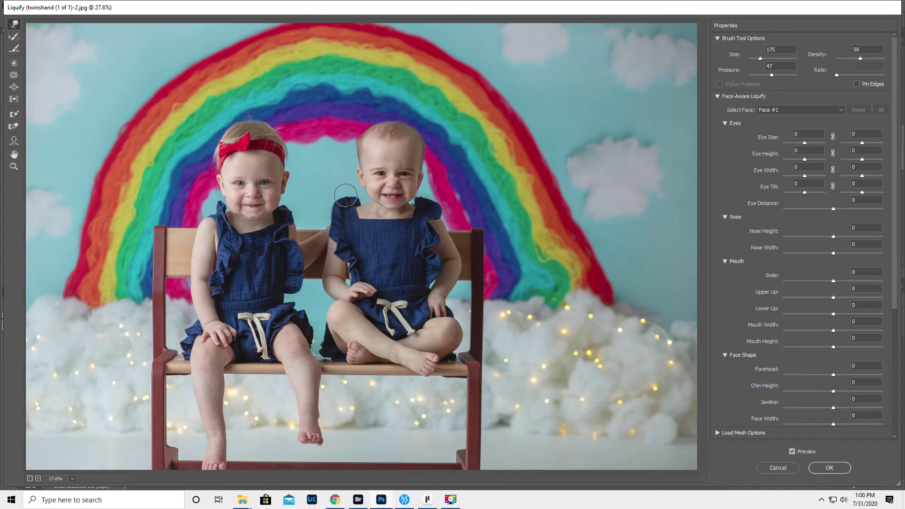
# Adjust the Forward Warp brush for fine work, and enlarge it to 250 for the rainbow.
pyautogui.press('[')
pyautogui.press('[')
pyautogui.press('[')
pyautogui.press('[')
pyautogui.press('[')
pyautogui.press(']')
pyautogui.press(']')
pyautogui.press(']')
pyautogui.press(']')
pyautogui.press(']')
pyautogui.press(']')
pyautogui.press(']')
pyautogui.press(']')
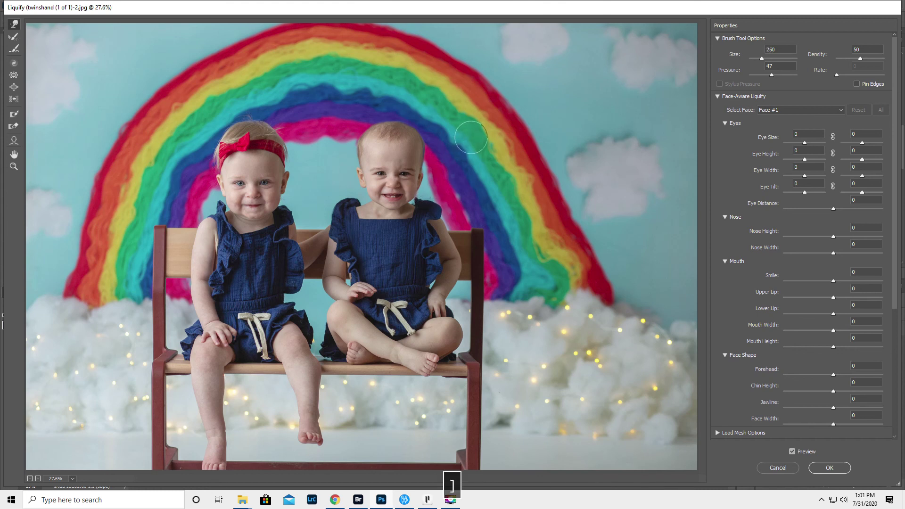
# Reshape the right side of the rainbow with the Forward Warp brush enlarged to 900, and apply the Liquify changes.
pyautogui.press(']')
pyautogui.press(']')
pyautogui.press(']')
pyautogui.press(']')
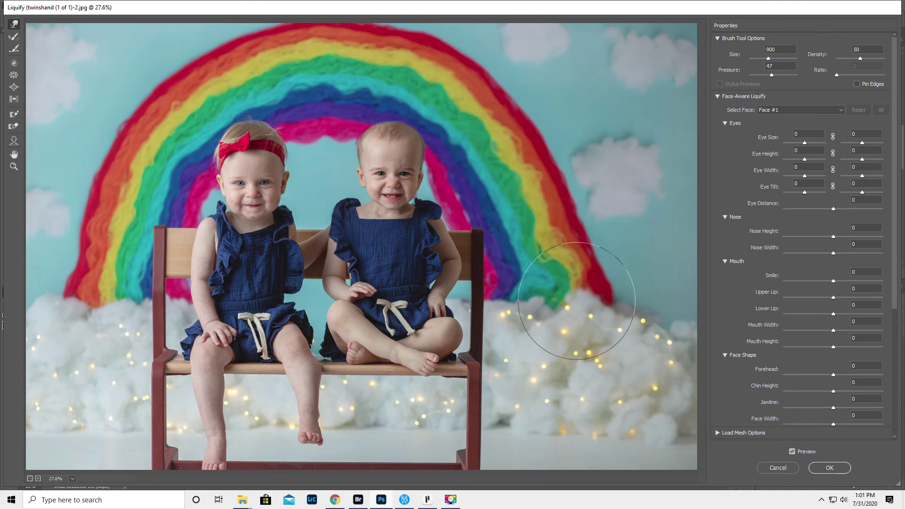
pyautogui.click(838, 469)
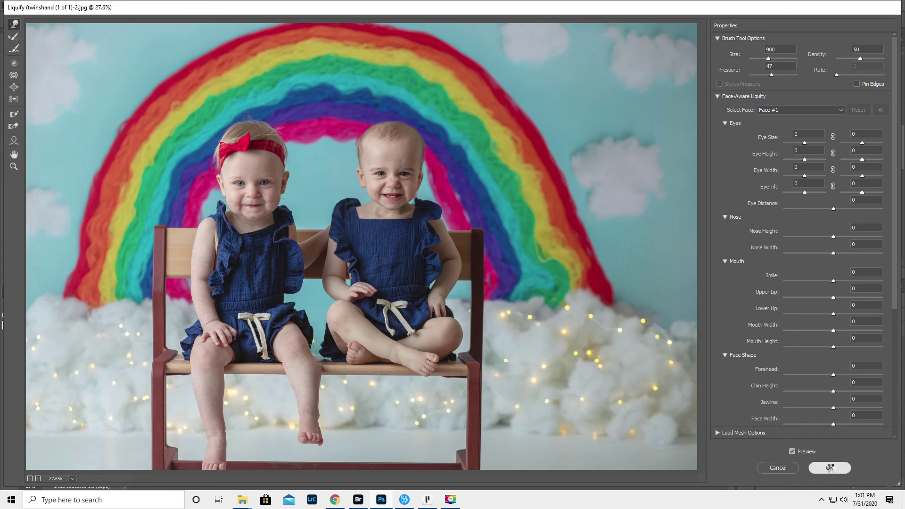